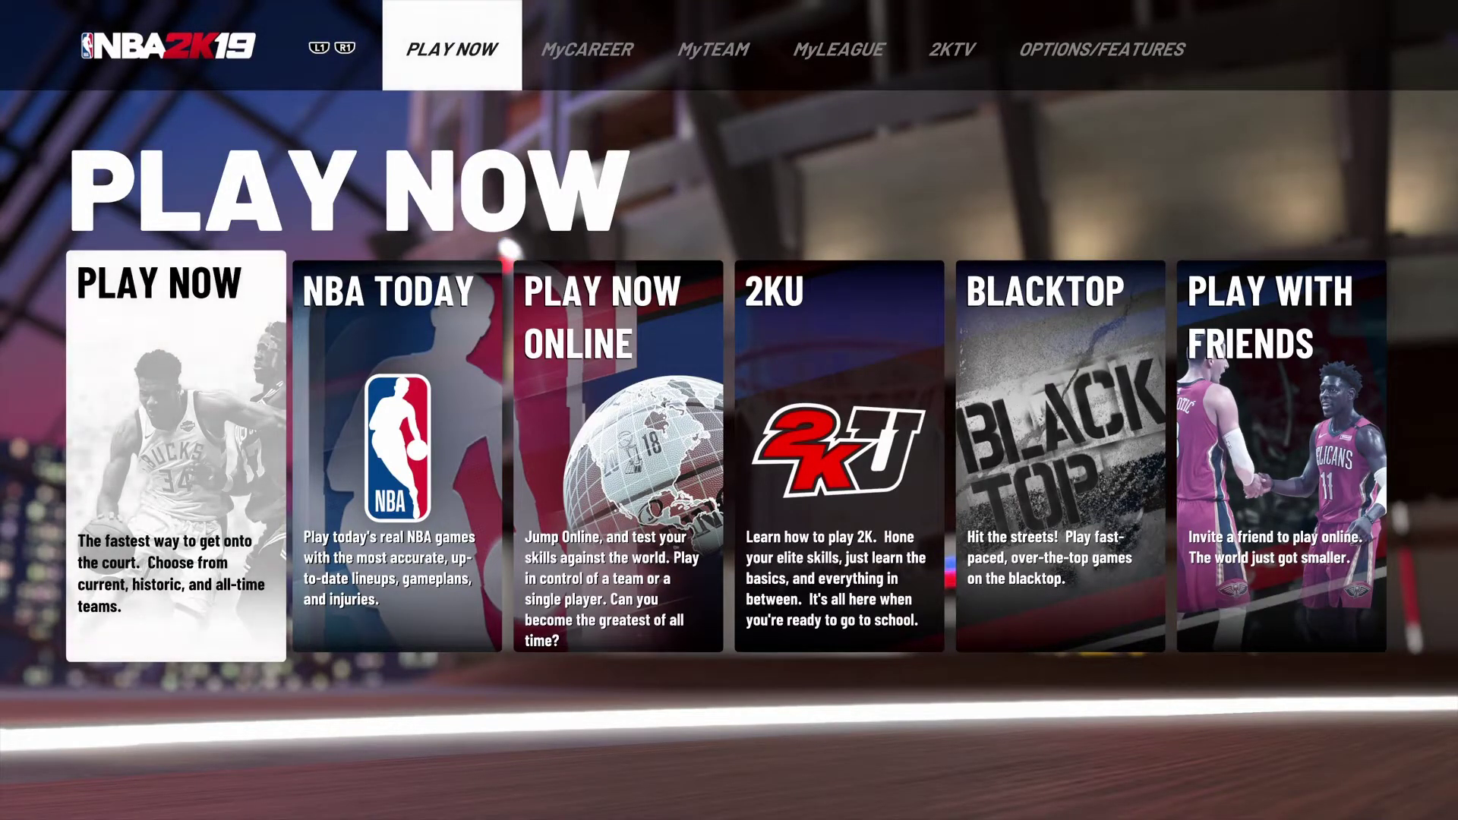
- Open the user-created roster list through Create Roster in Options/Features
key(Right)
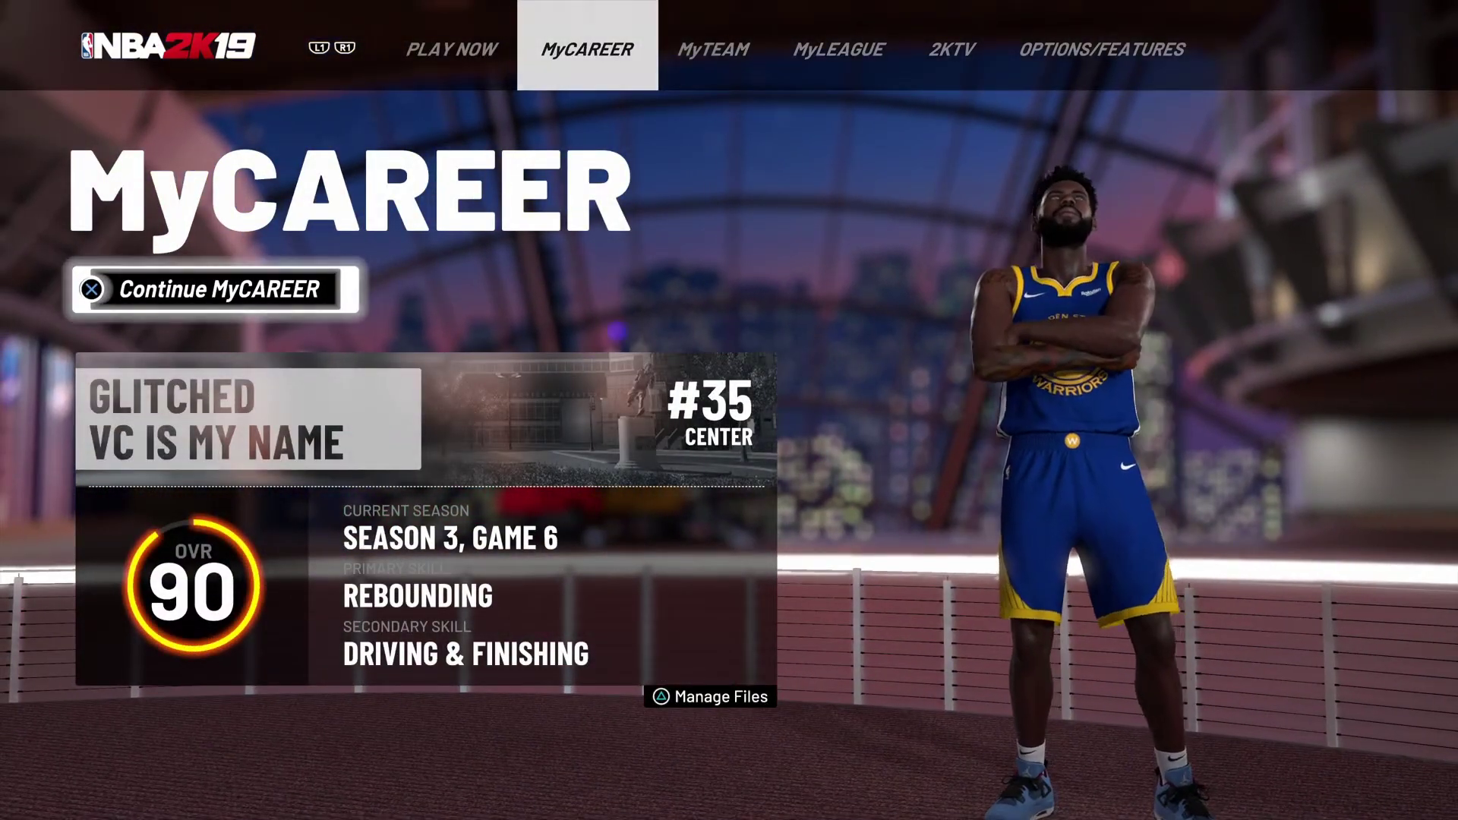
key(Left)
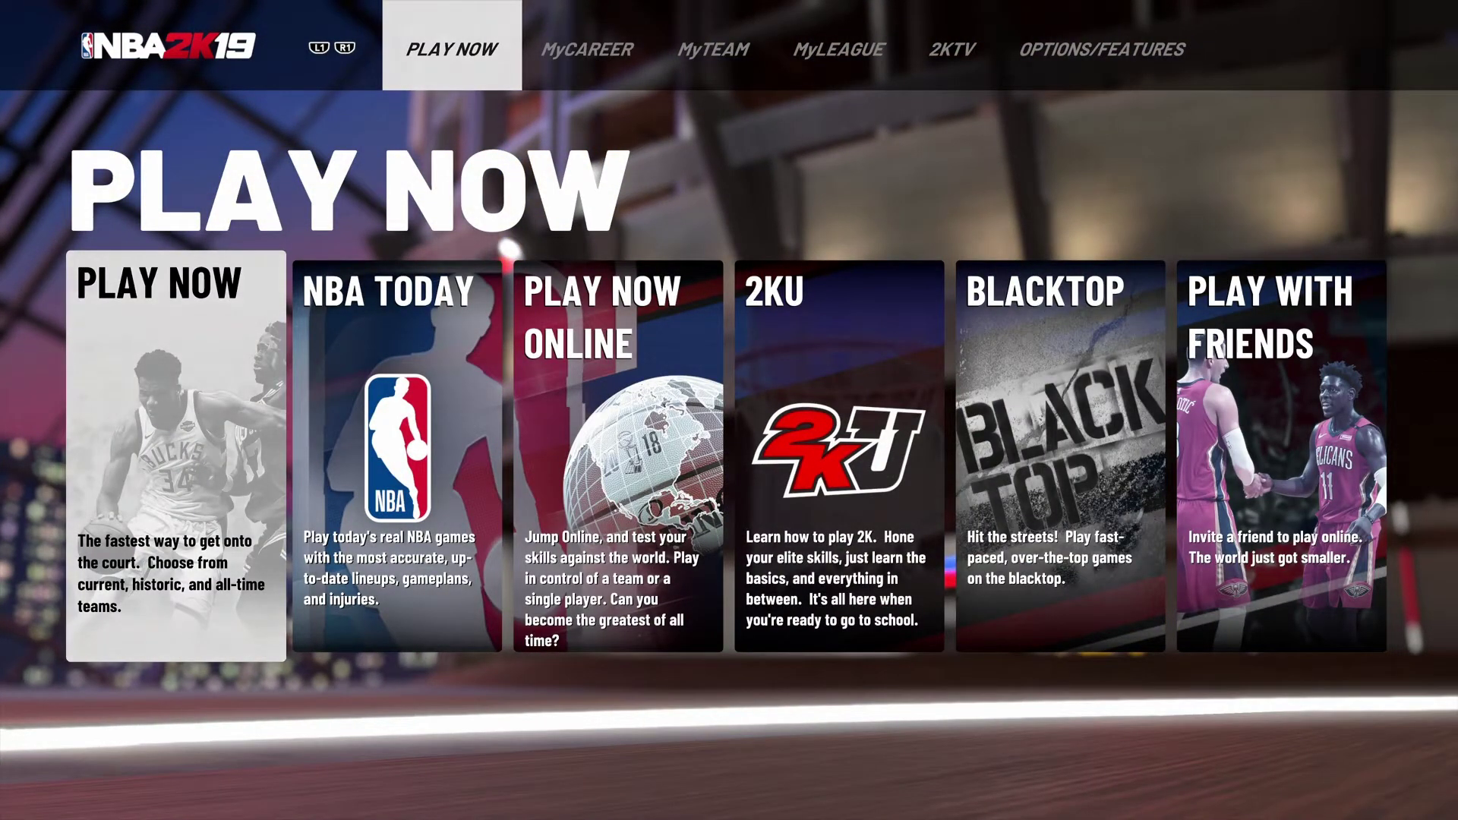
key(Right)
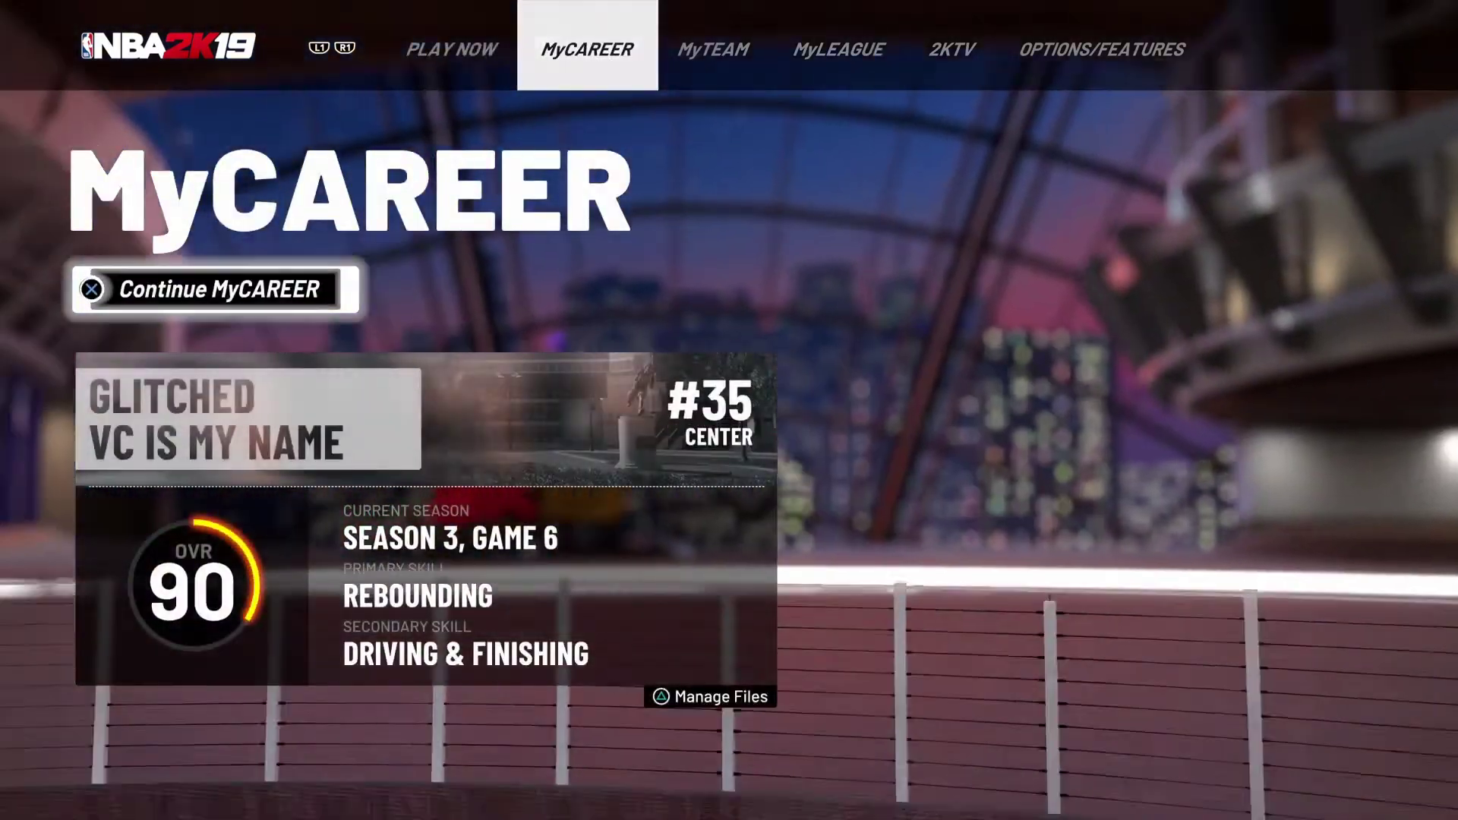
key(Right)
key(Right)
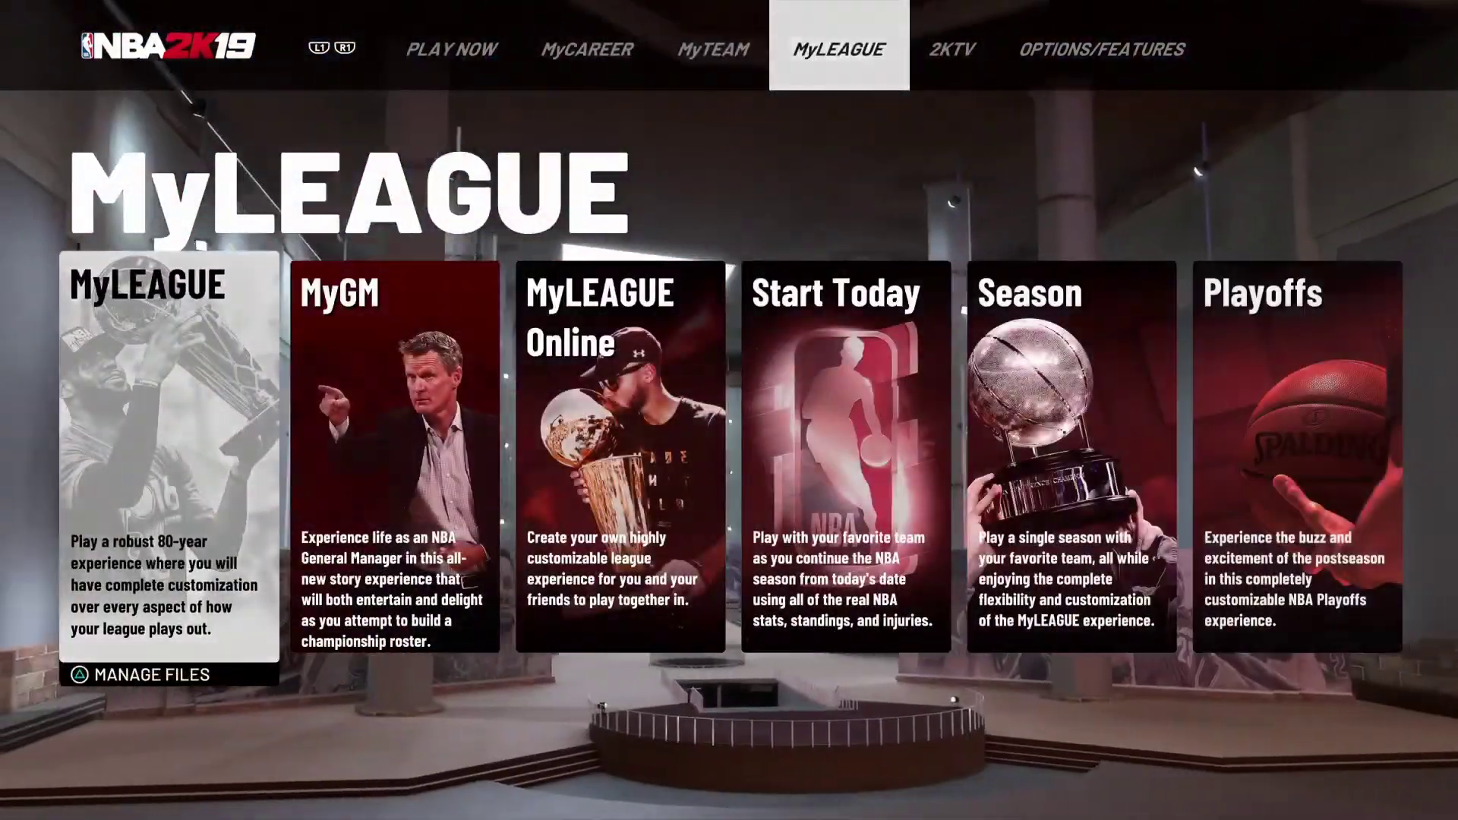
key(Right)
key(Right)
key(Right)
key(Right)
key(Right)
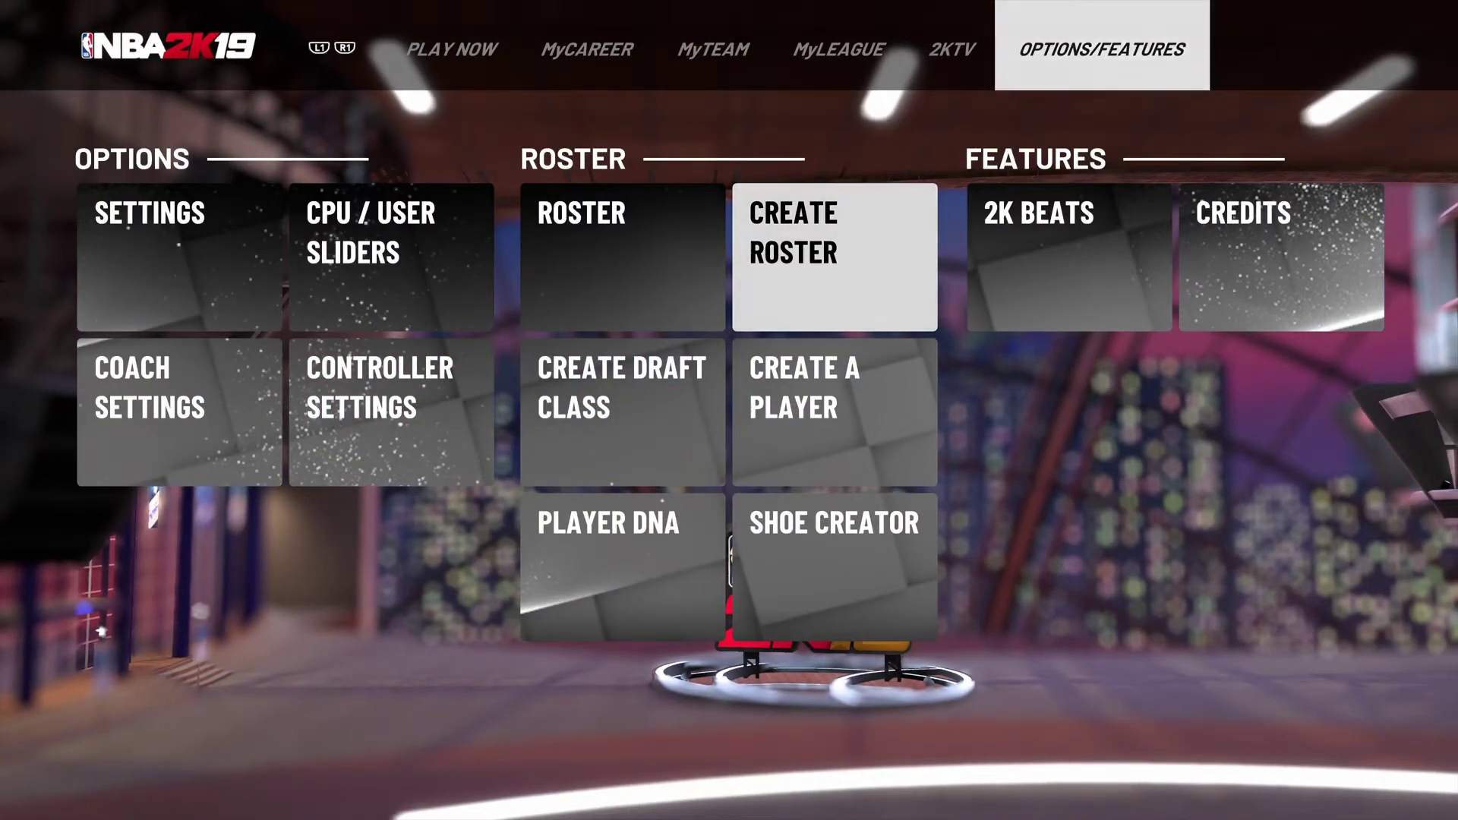
key(Return)
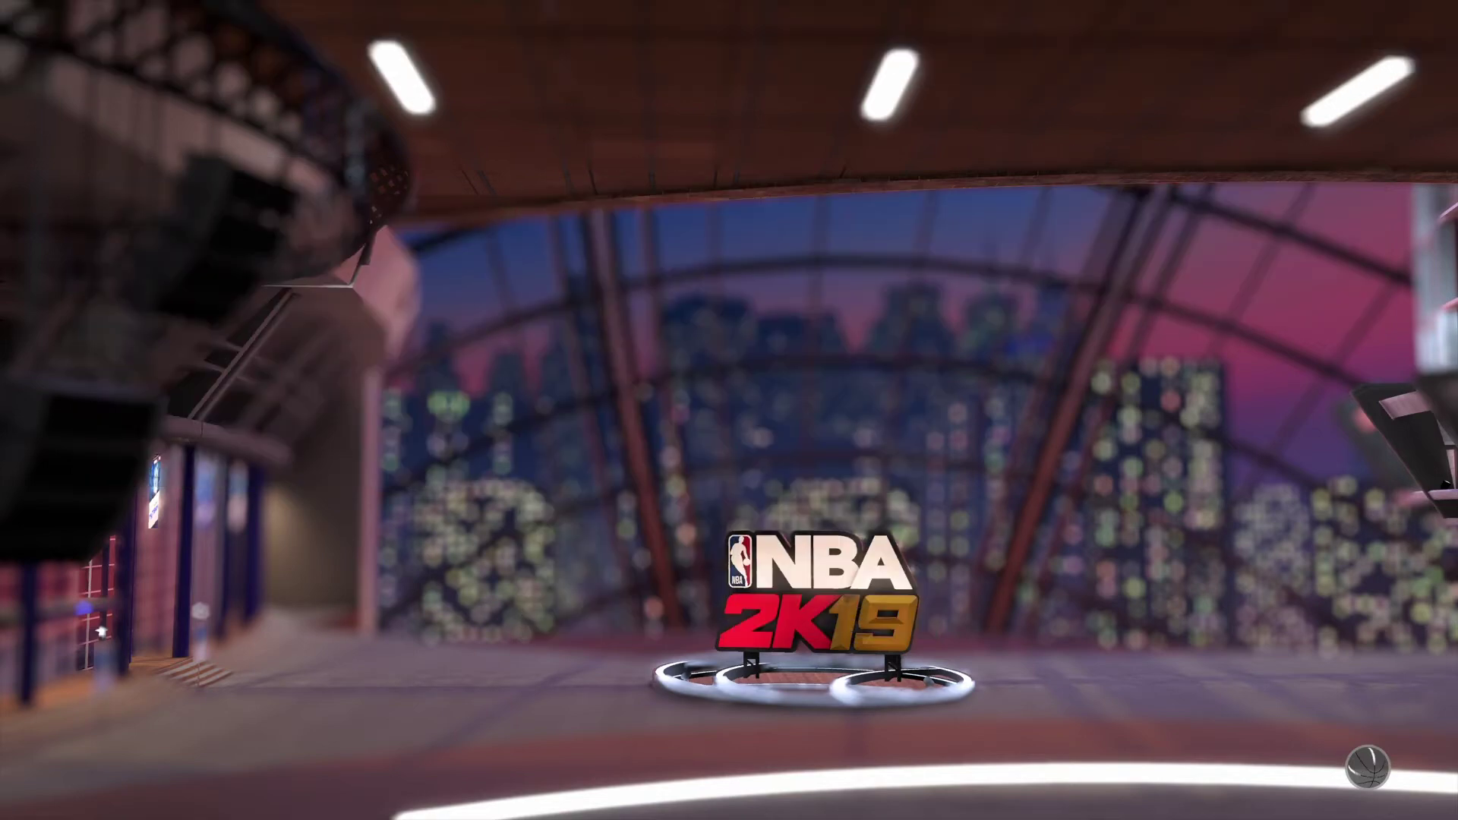
key(Right)
key(Return)
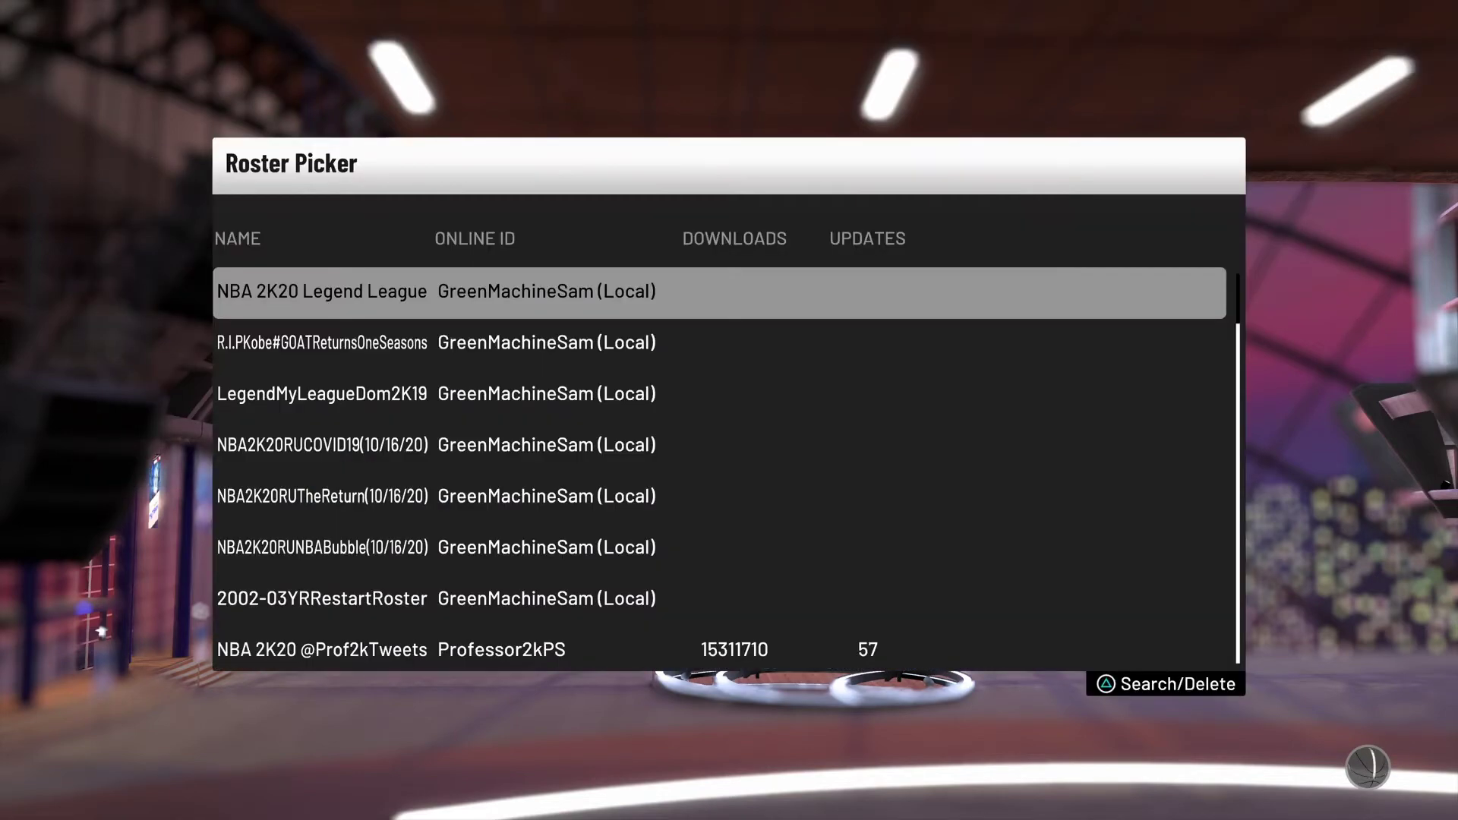
- Try to find the roster creator's uploads by searching content names for the creator's online ID
key(y)
key(Down)
key(Down)
key(Up)
key(Return)
key(Left)
key(Left)
key(Left)
key(Left)
key(Left)
key(Left)
key(Left)
key(Left)
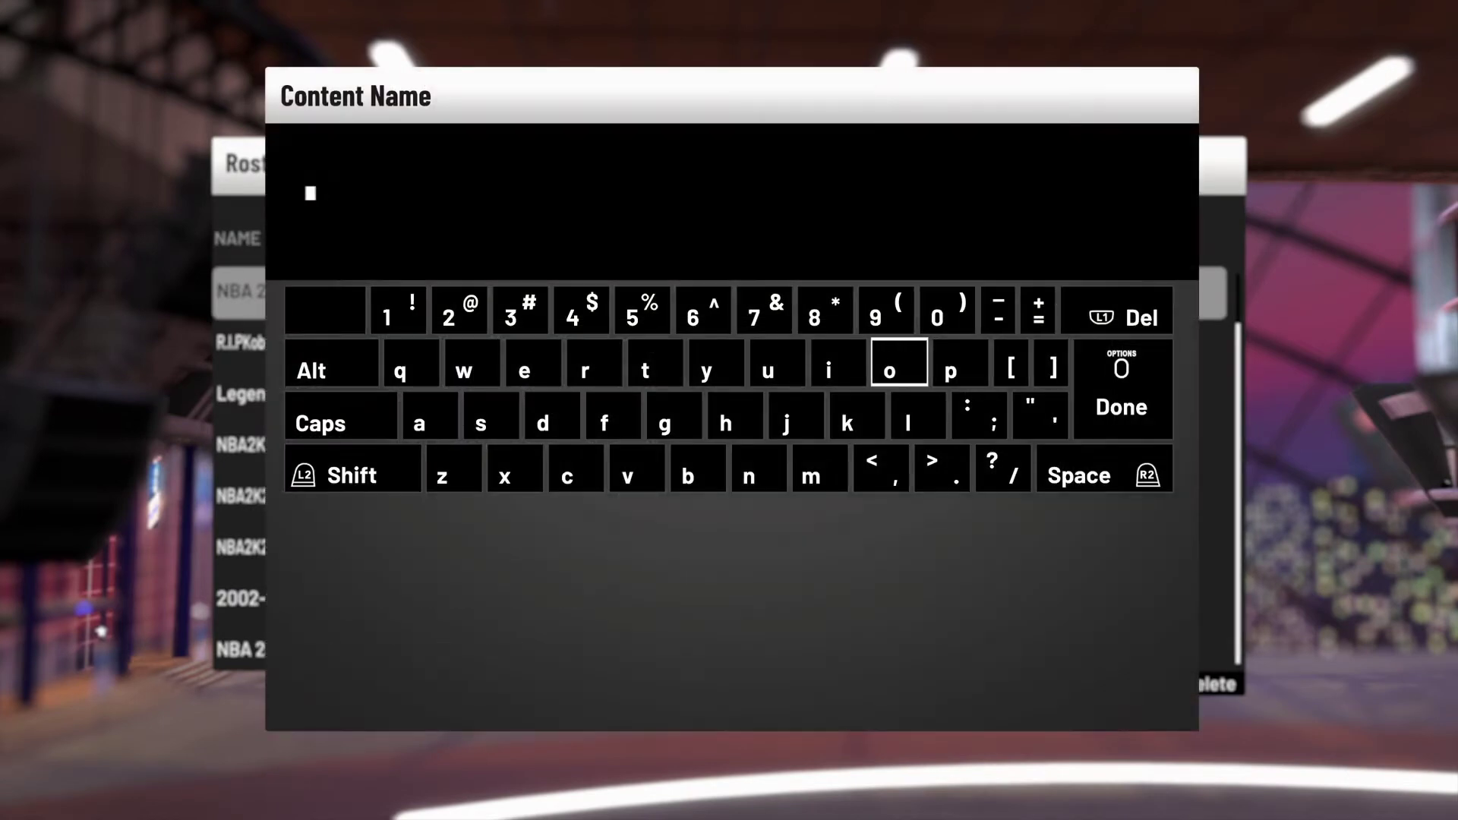
text(gree)
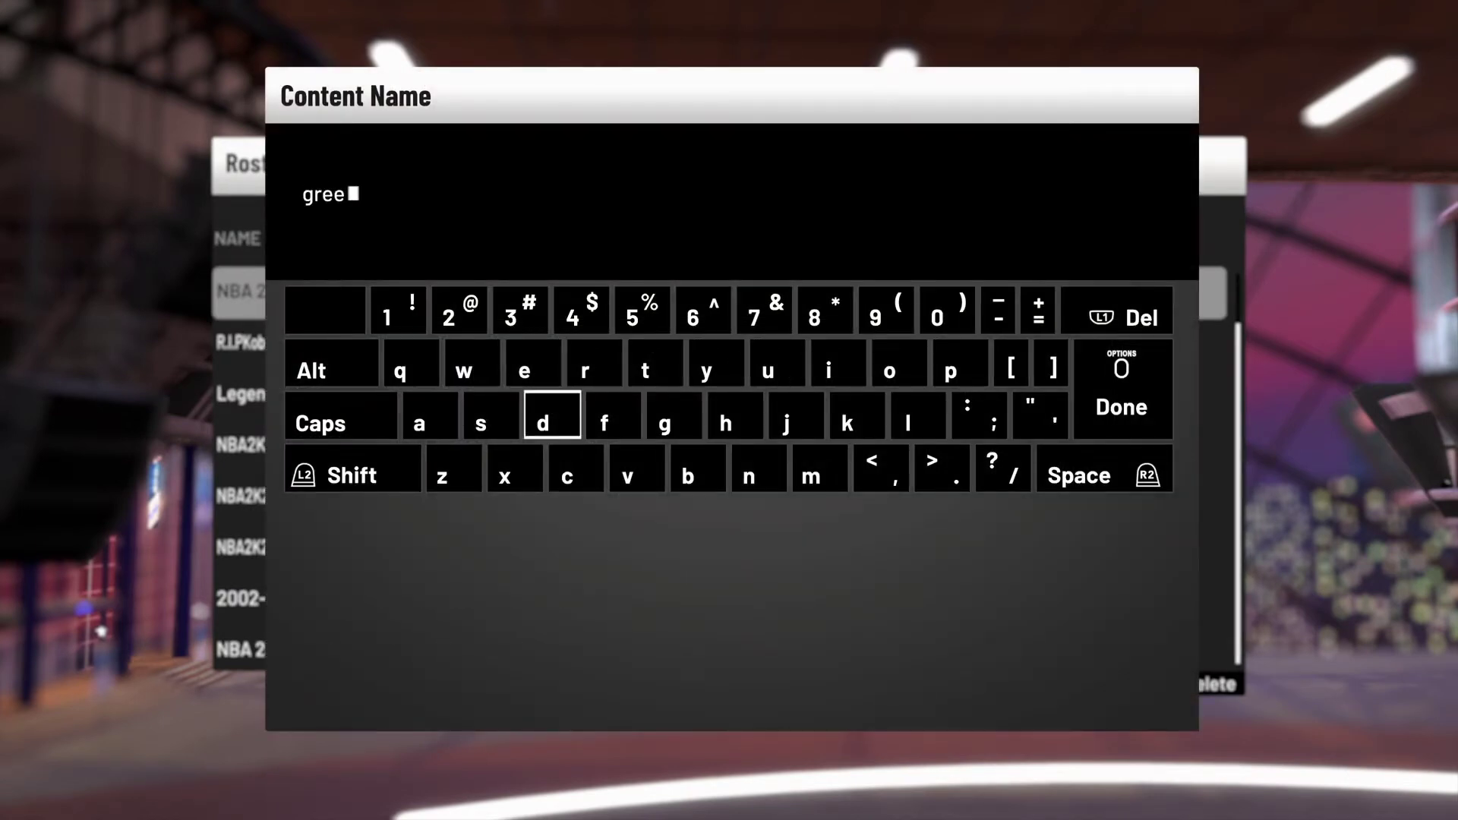
key(Right)
key(Return)
key(Right)
key(Return)
key(Left)
key(Left)
key(Left)
key(Left)
key(Up)
key(Left)
key(Return)
key(Down)
key(Right)
key(Right)
key(Right)
key(Left)
key(Return)
key(Up)
key(Right)
key(Right)
key(Right)
key(Return)
key(Up)
key(Right)
key(Return)
key(Down)
key(Left)
key(Left)
key(Down)
key(Return)
key(Left)
key(Left)
key(Left)
key(Up)
key(Up)
key(Return)
key(Down)
key(Left)
key(Return)
key(Left)
key(Return)
key(Right)
key(Right)
key(Right)
key(Right)
key(Right)
key(Right)
key(Down)
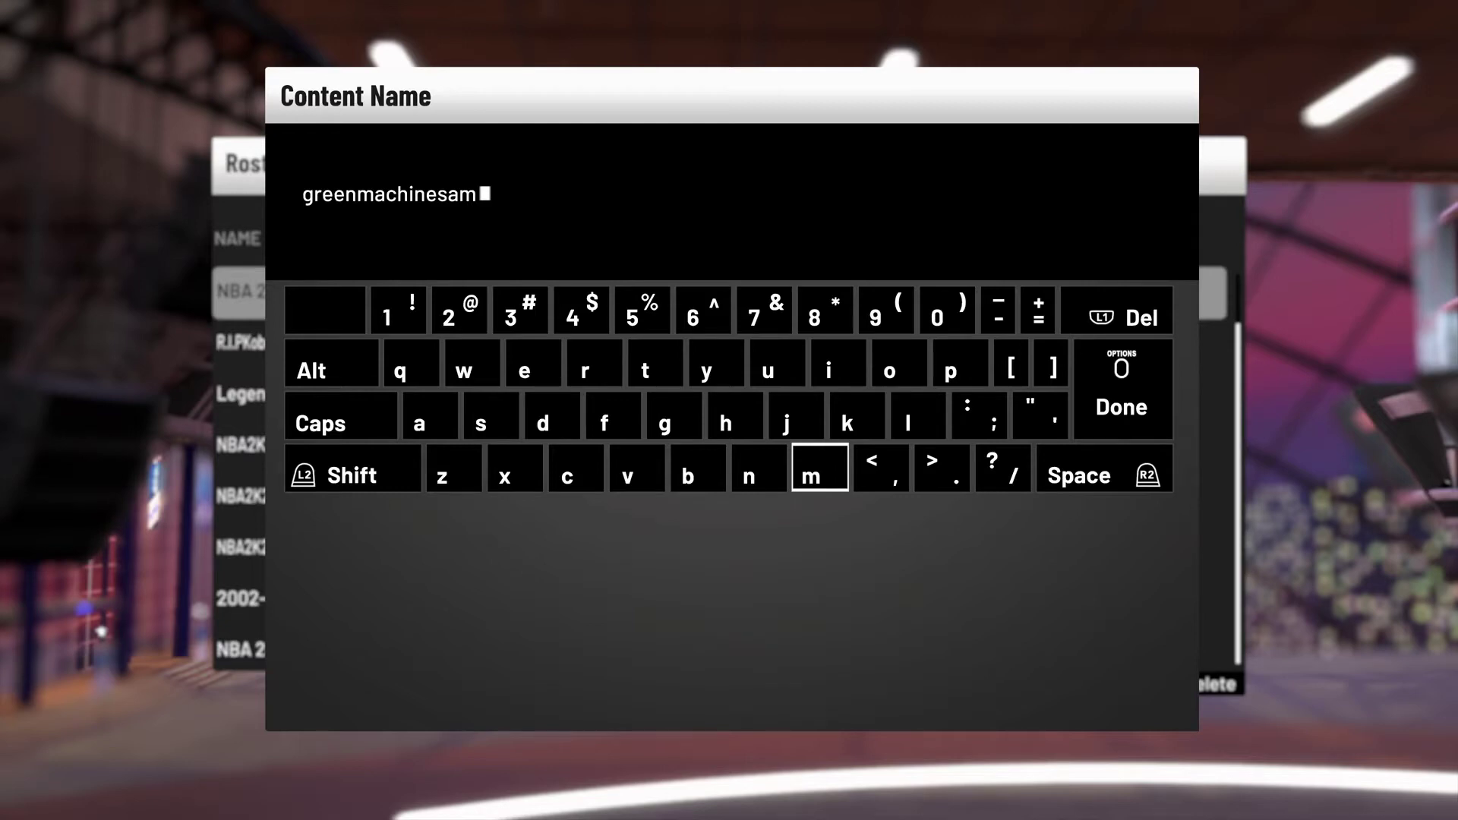
key(Return)
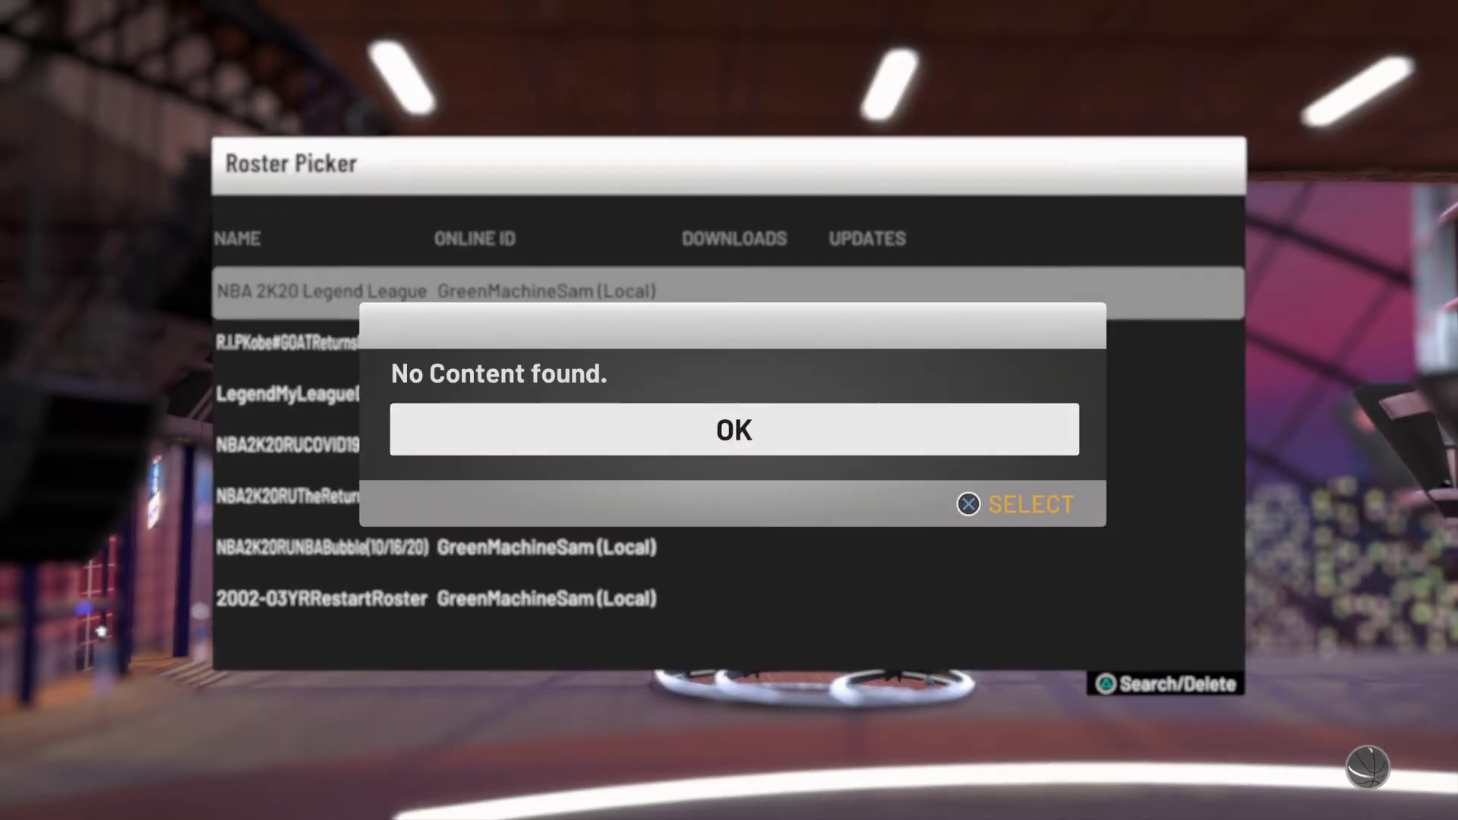
key(Return)
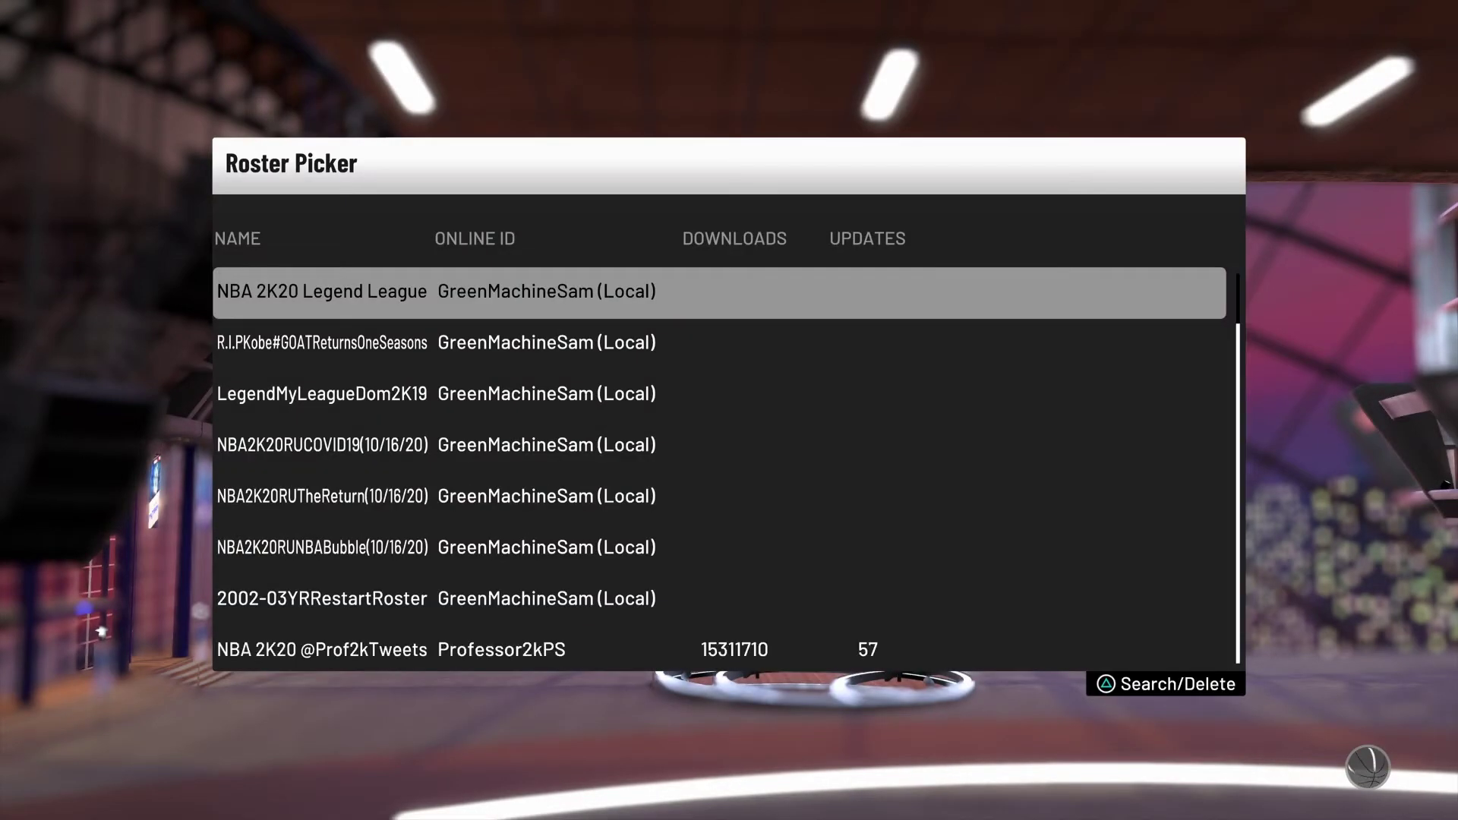
- Search the user-created rosters by online ID, entering the roster creator's ID
key(y)
key(Down)
key(Up)
key(Return)
key(Left)
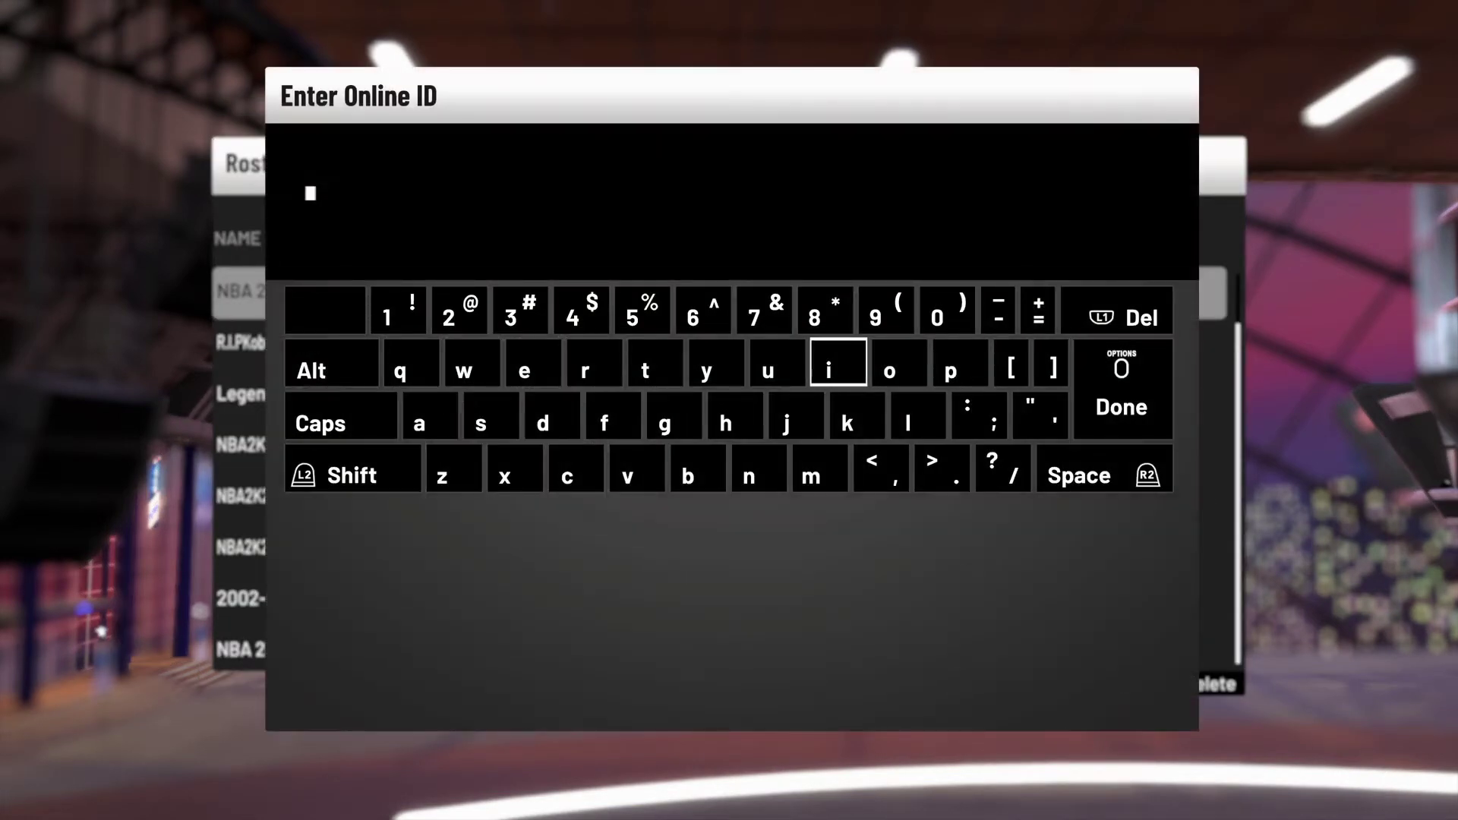
text(gree)
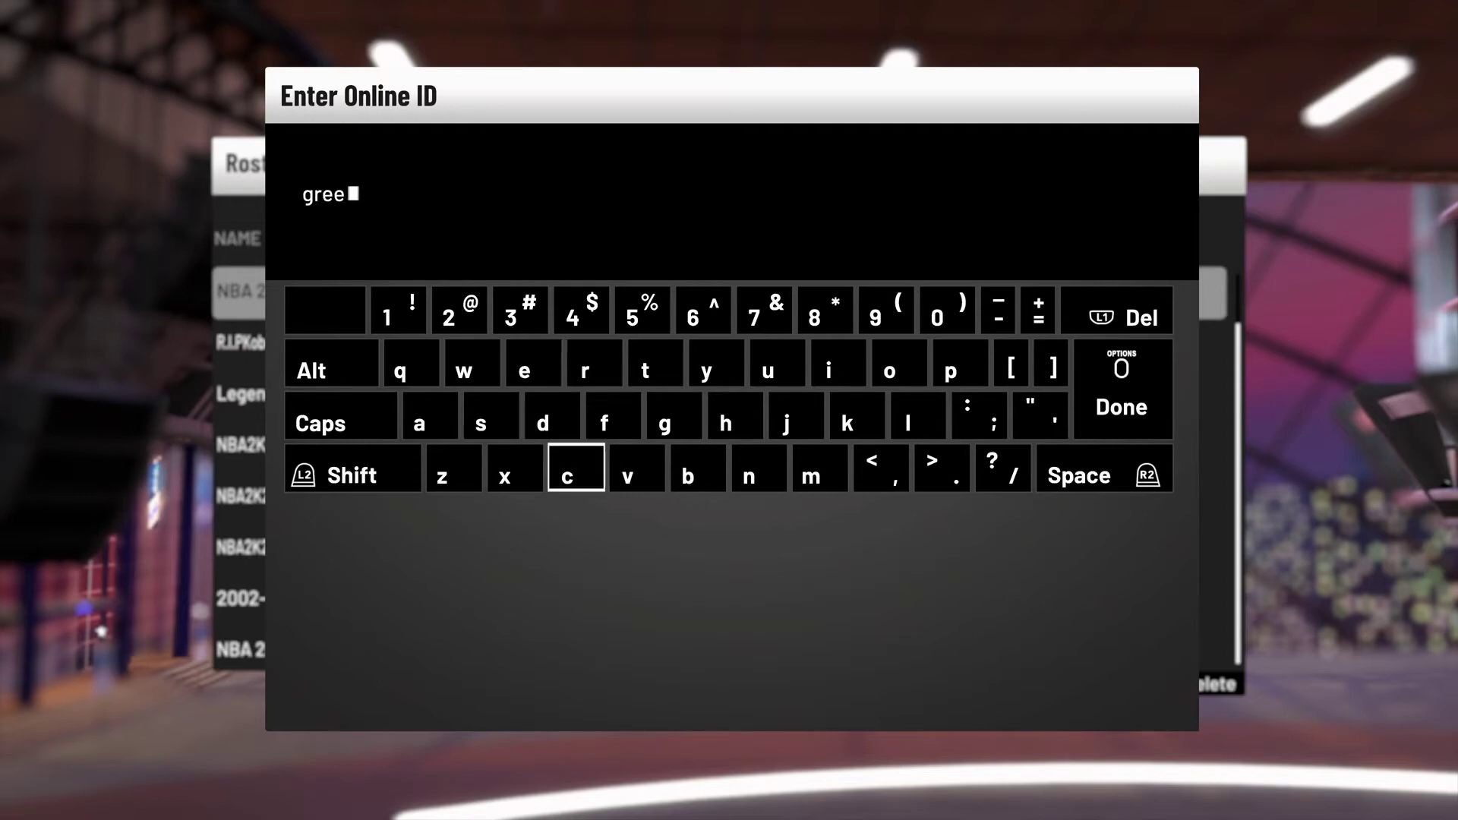
text(nmavh)
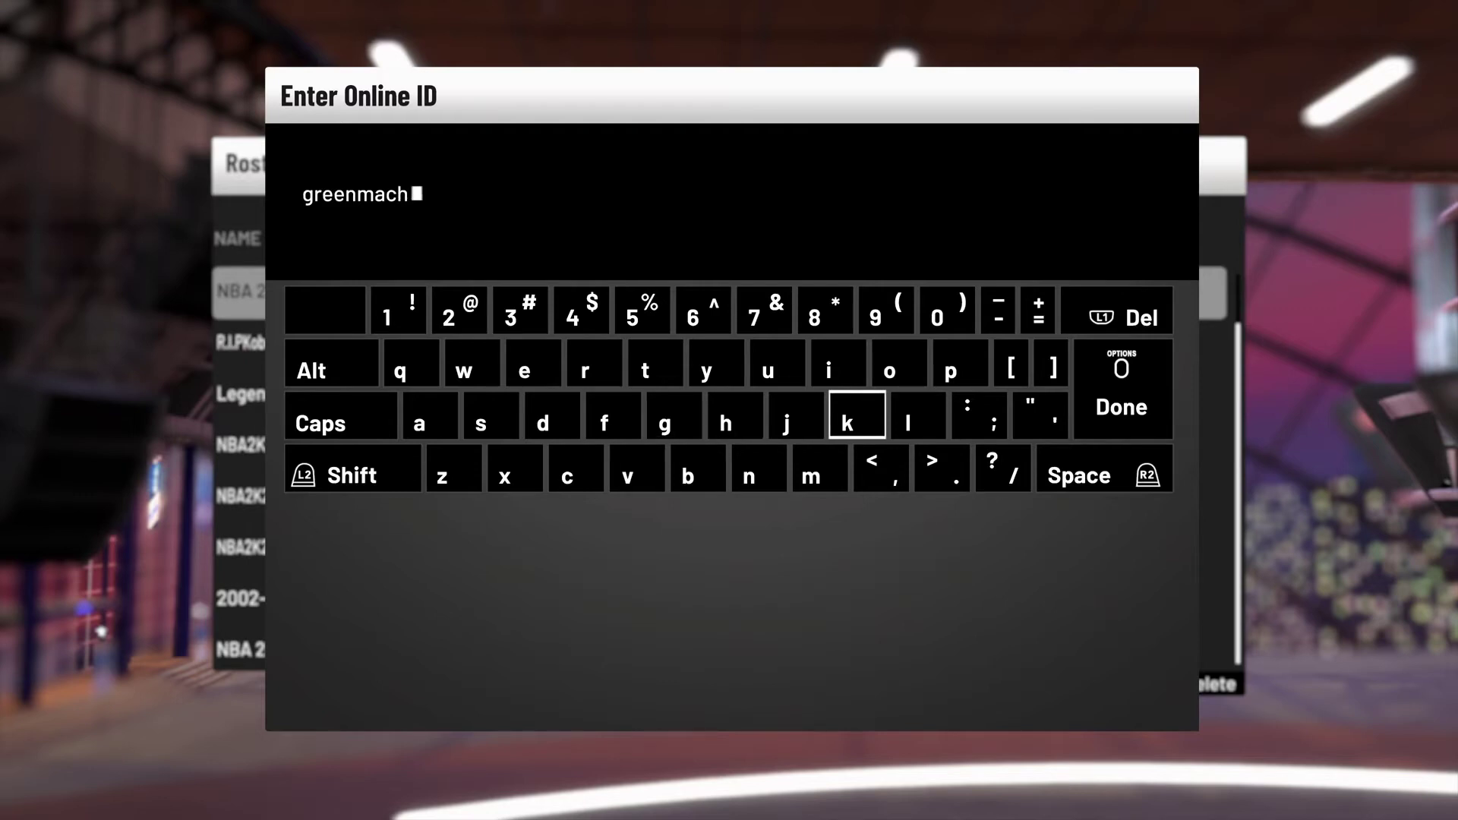
text(in)
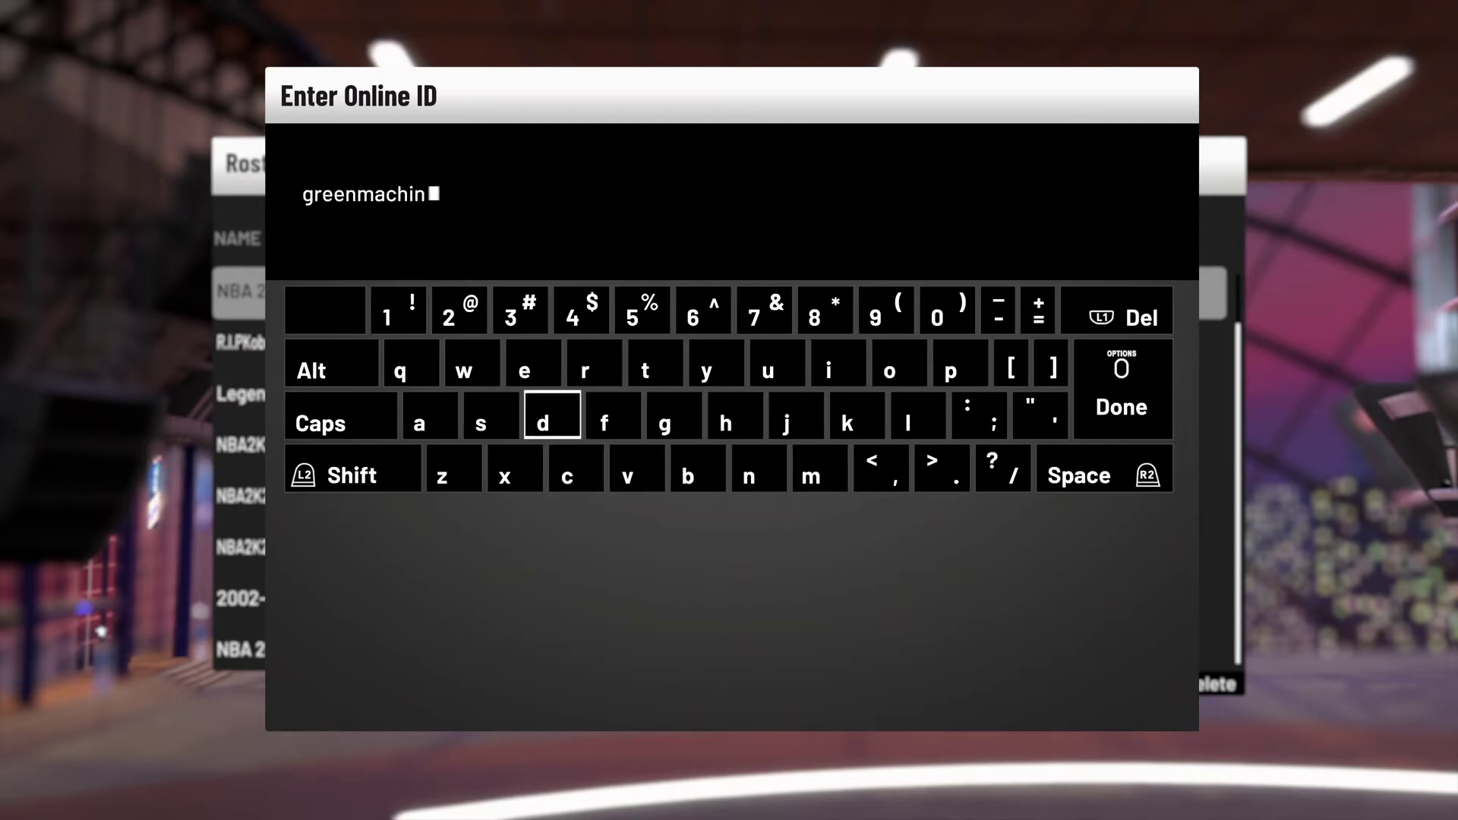
text(esam)
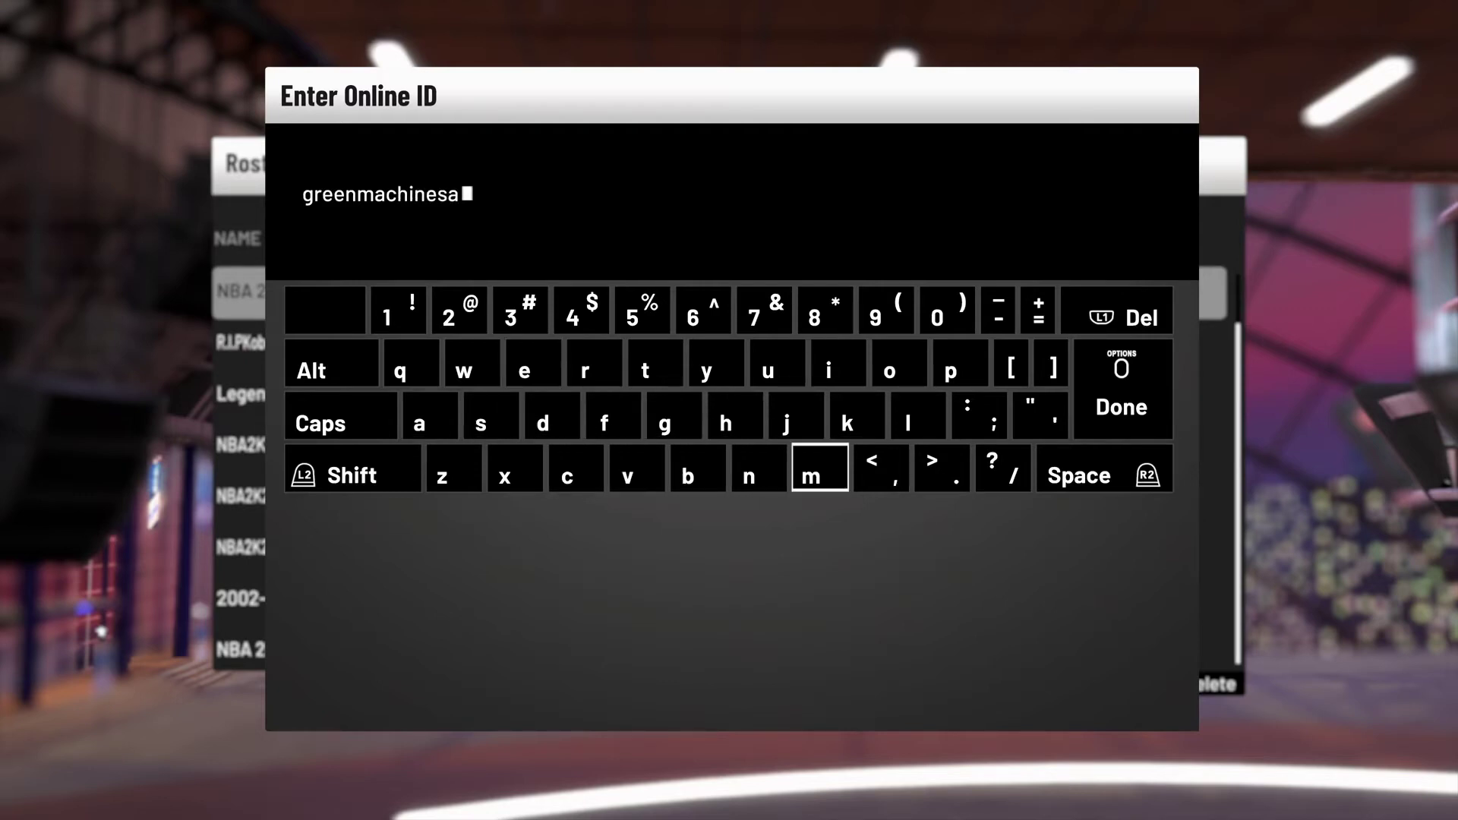
key(Return)
- Examine the creator's local and downloadable rosters in the search results
key(Down)
key(Down)
key(Down)
key(Down)
key(Down)
key(Down)
key(Down)
key(Down)
key(Down)
key(Down)
key(Down)
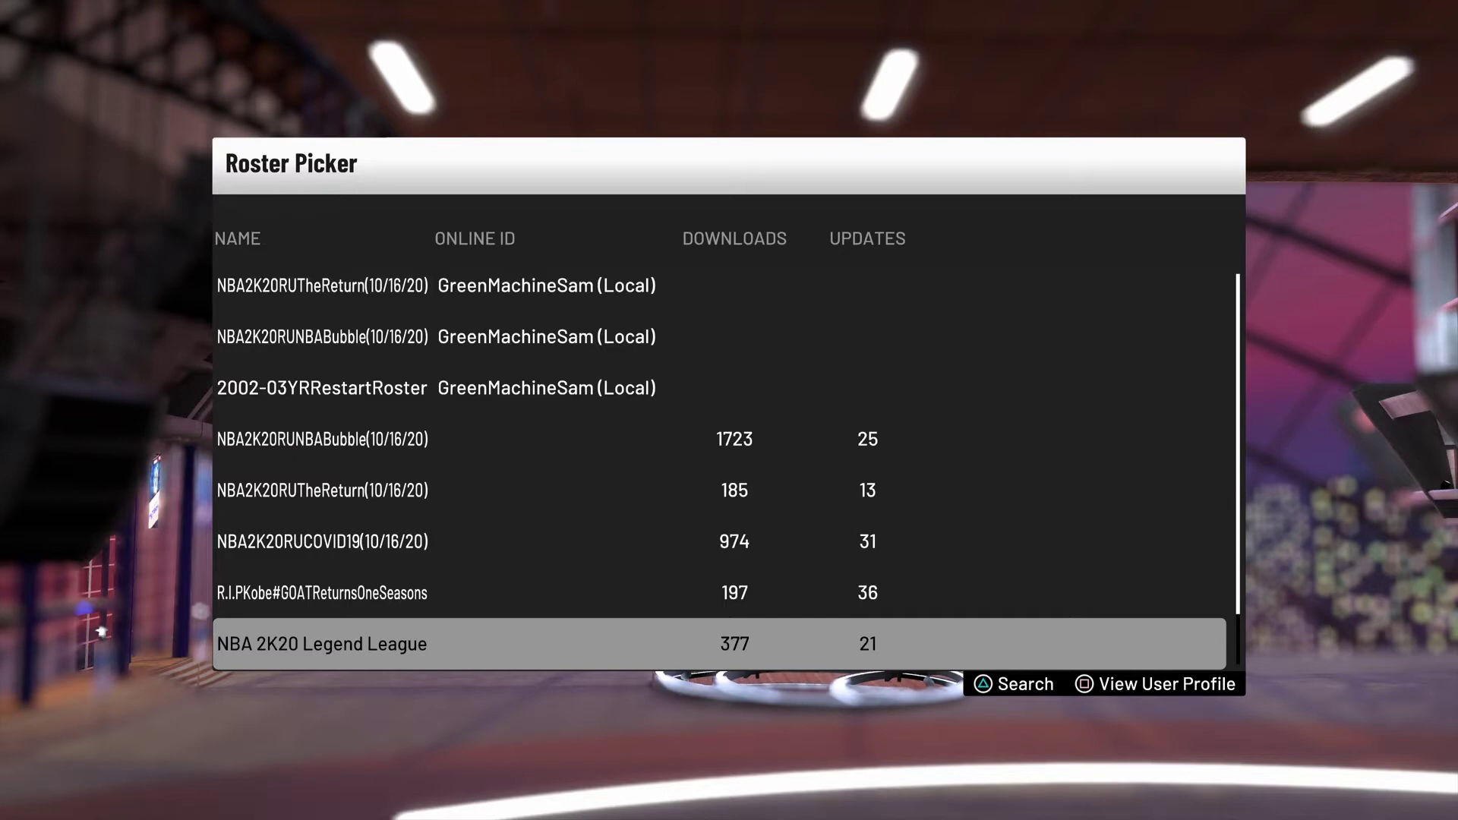
key(Up)
key(Up)
key(Up)
key(Up)
key(Up)
key(Up)
key(Up)
key(Up)
key(Up)
key(Up)
key(Up)
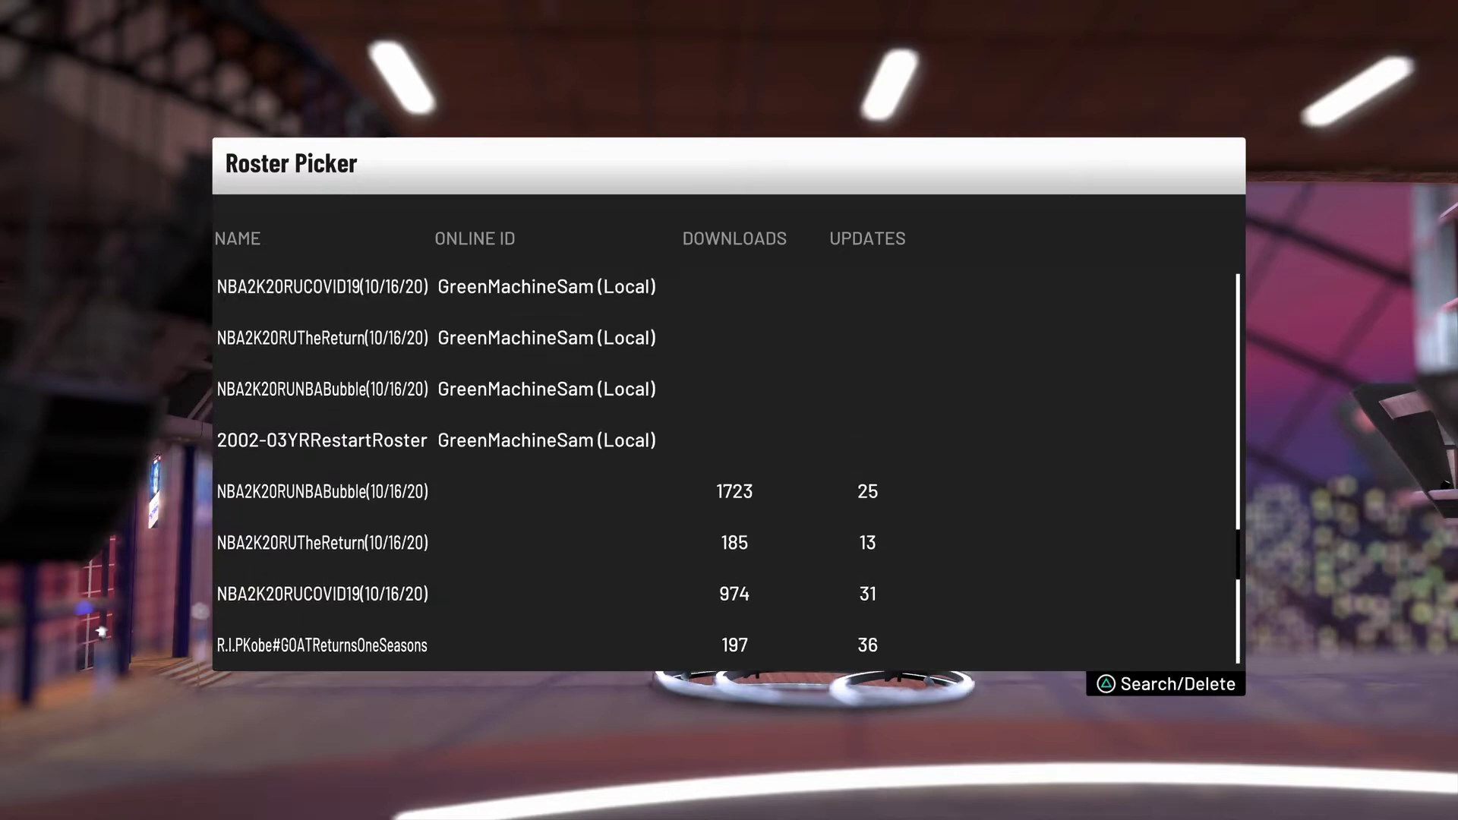
key(Down)
key(Down)
key(Down)
key(Down)
key(Down)
key(Down)
key(Up)
key(Up)
key(Up)
key(Up)
key(Up)
key(Up)
key(Down)
key(Down)
key(Down)
key(Down)
key(Down)
key(Down)
key(Down)
key(Down)
key(Down)
key(Down)
key(Down)
key(Up)
key(Down)
- Load the downloadable NBA2K20RUNBABubble(10/16/20) roster from the search results
key(Up)
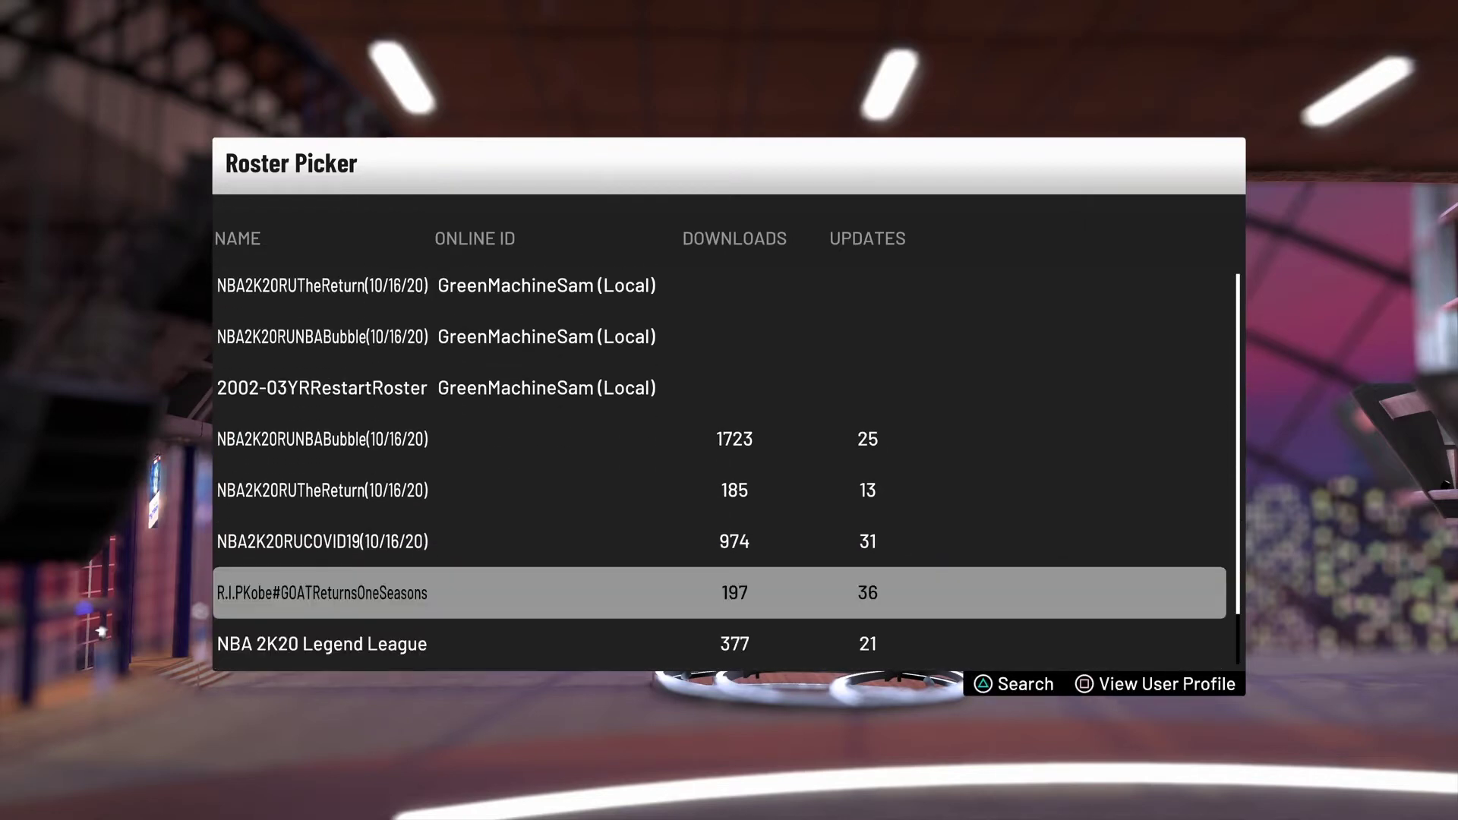
key(Up)
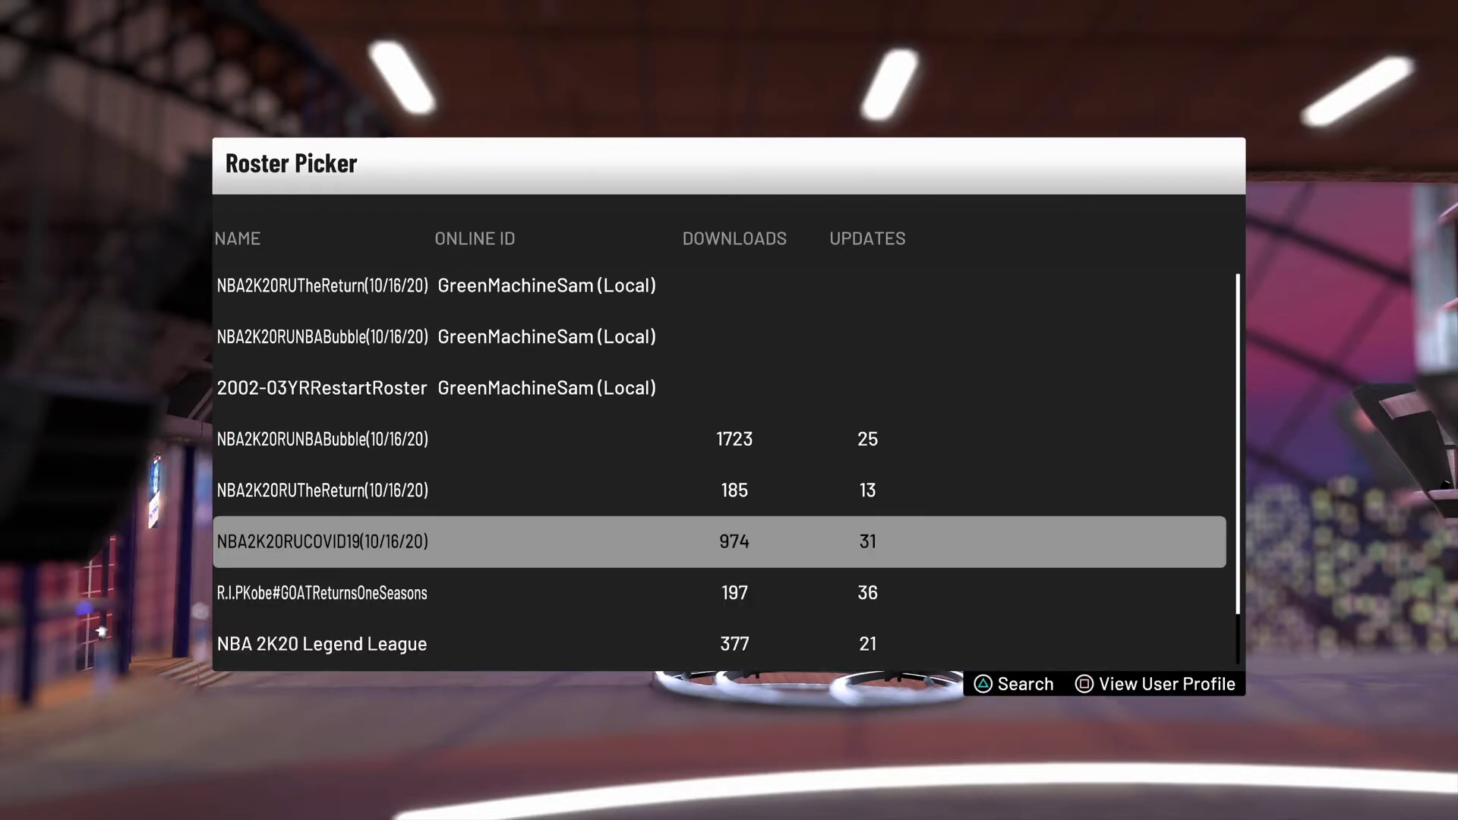
key(Up)
key(Up)
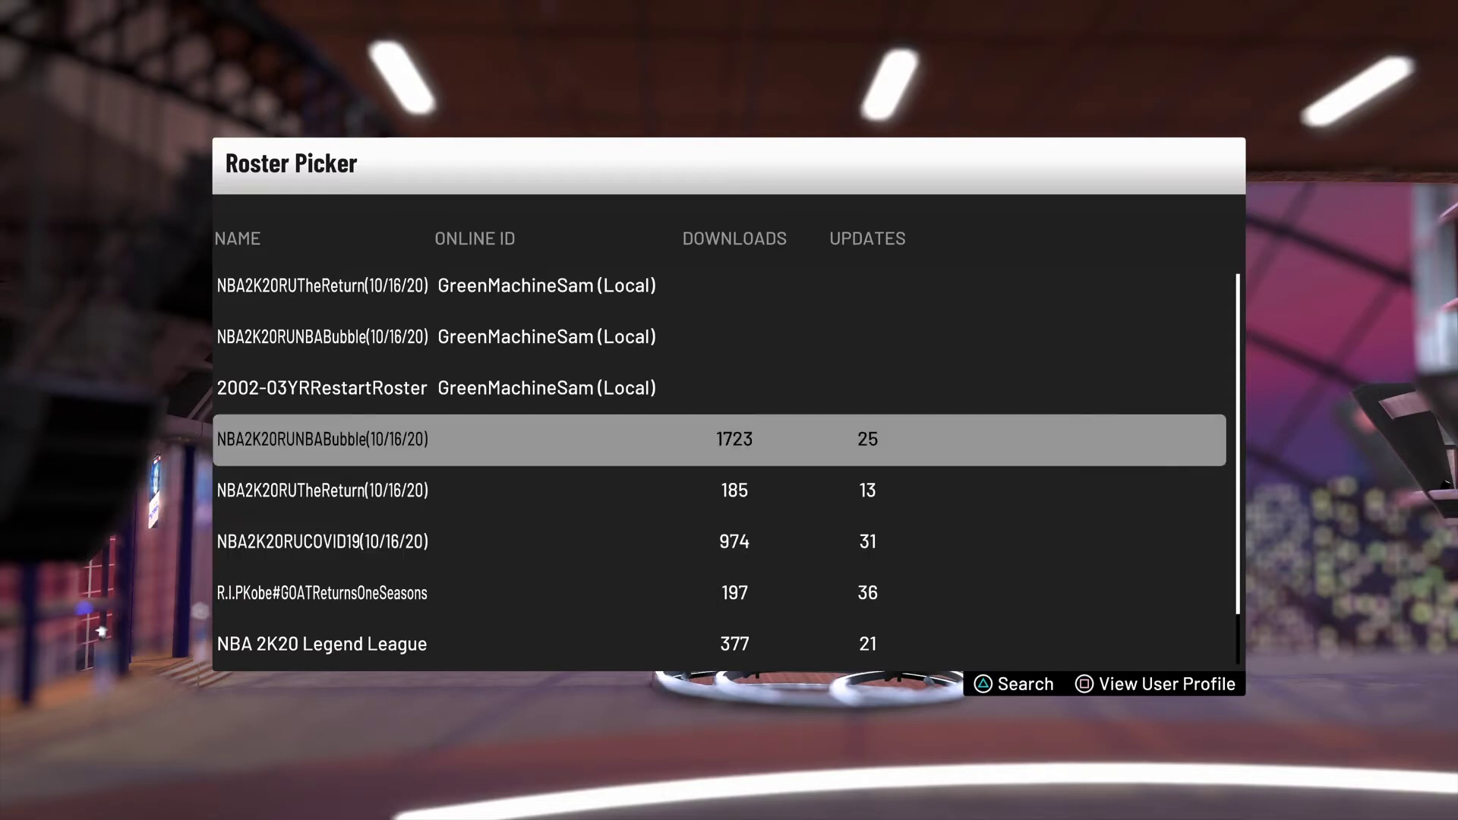
key(Return)
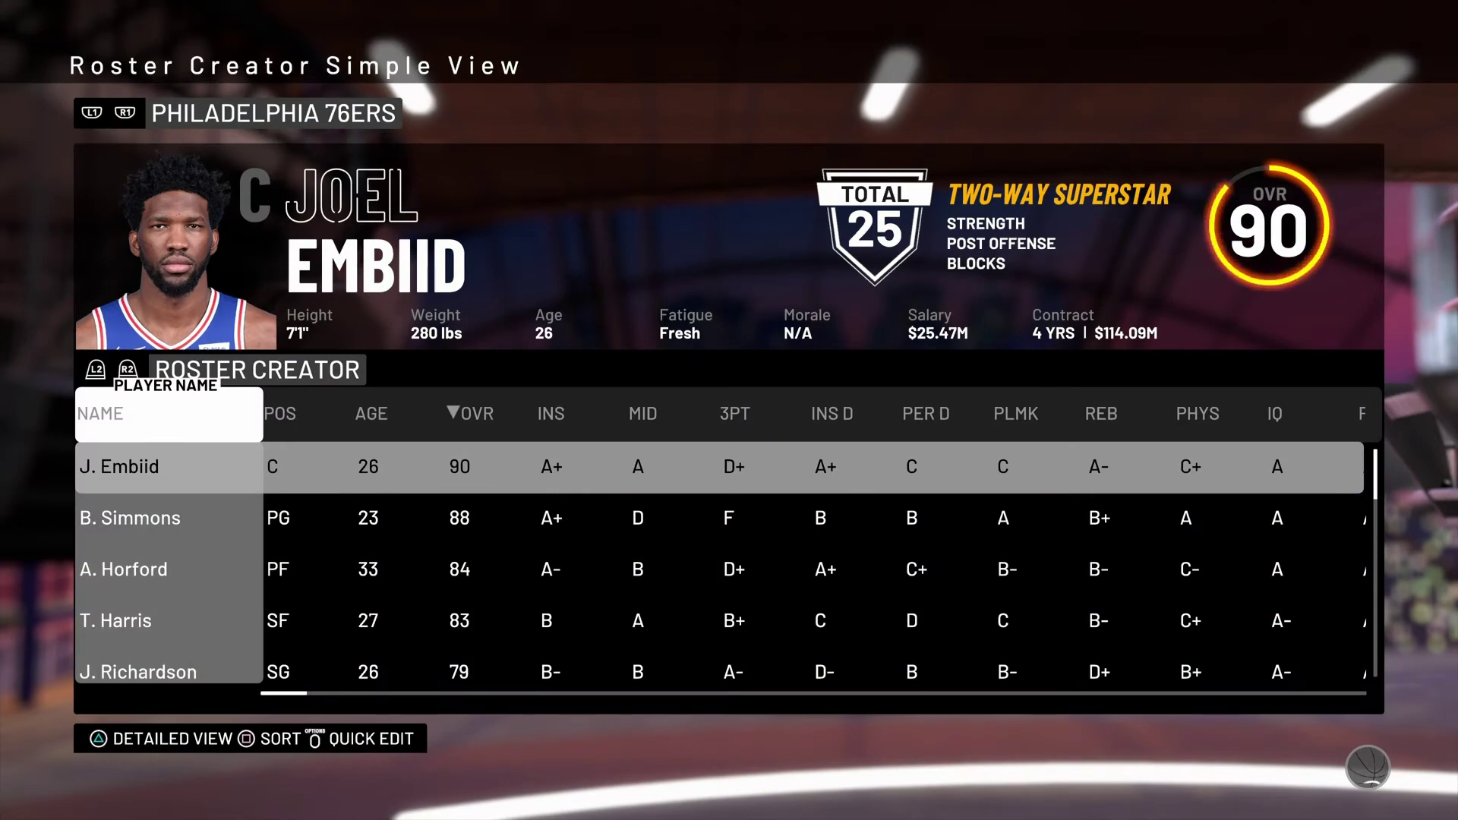
- Browse the team rosters in the roster creator, checking the players' positions, ages and overall ratings
key(R1)
key(R1)
key(R1)
key(R1)
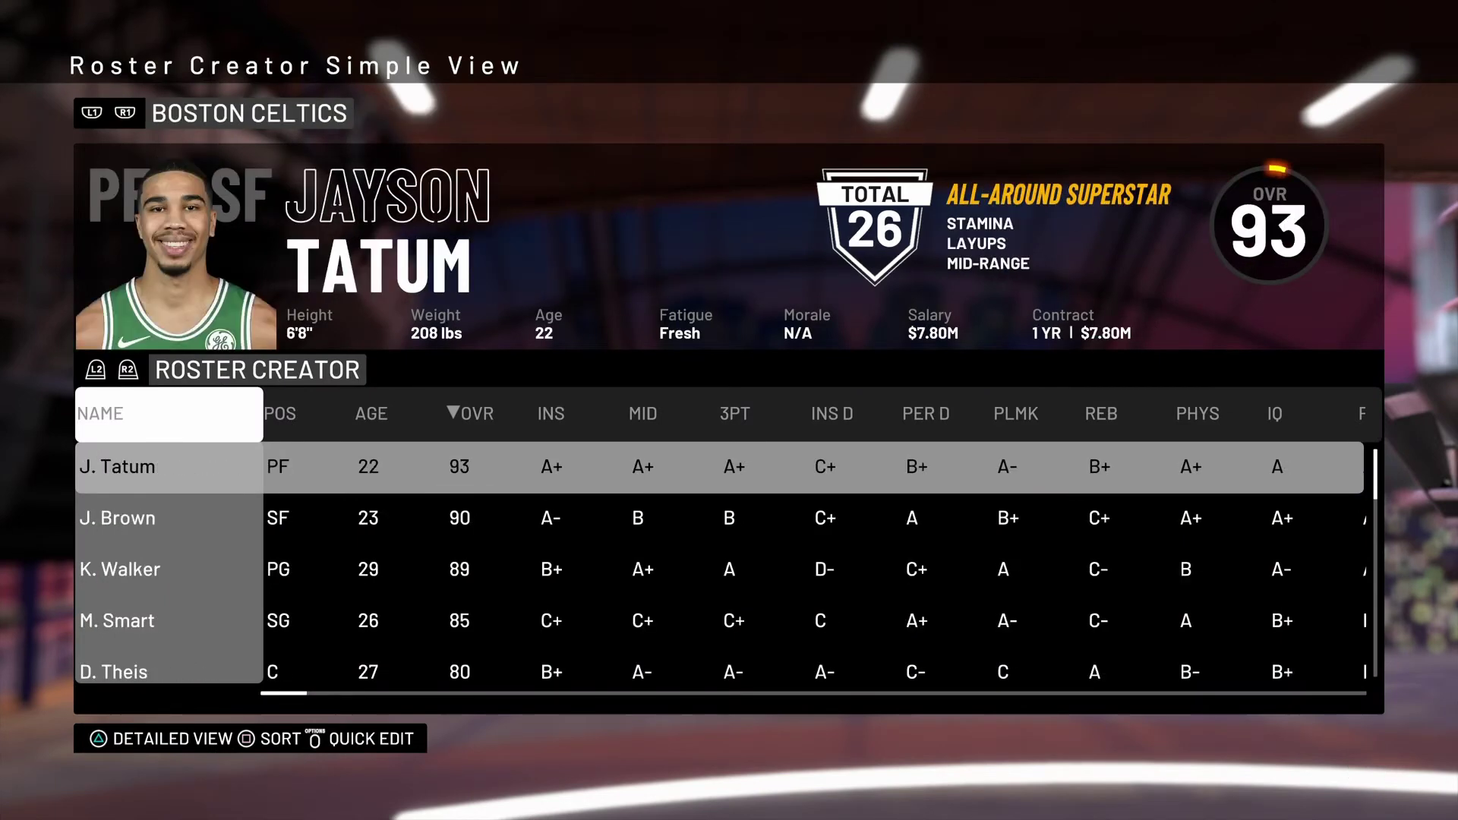
key(Page_Up)
key(Page_Up)
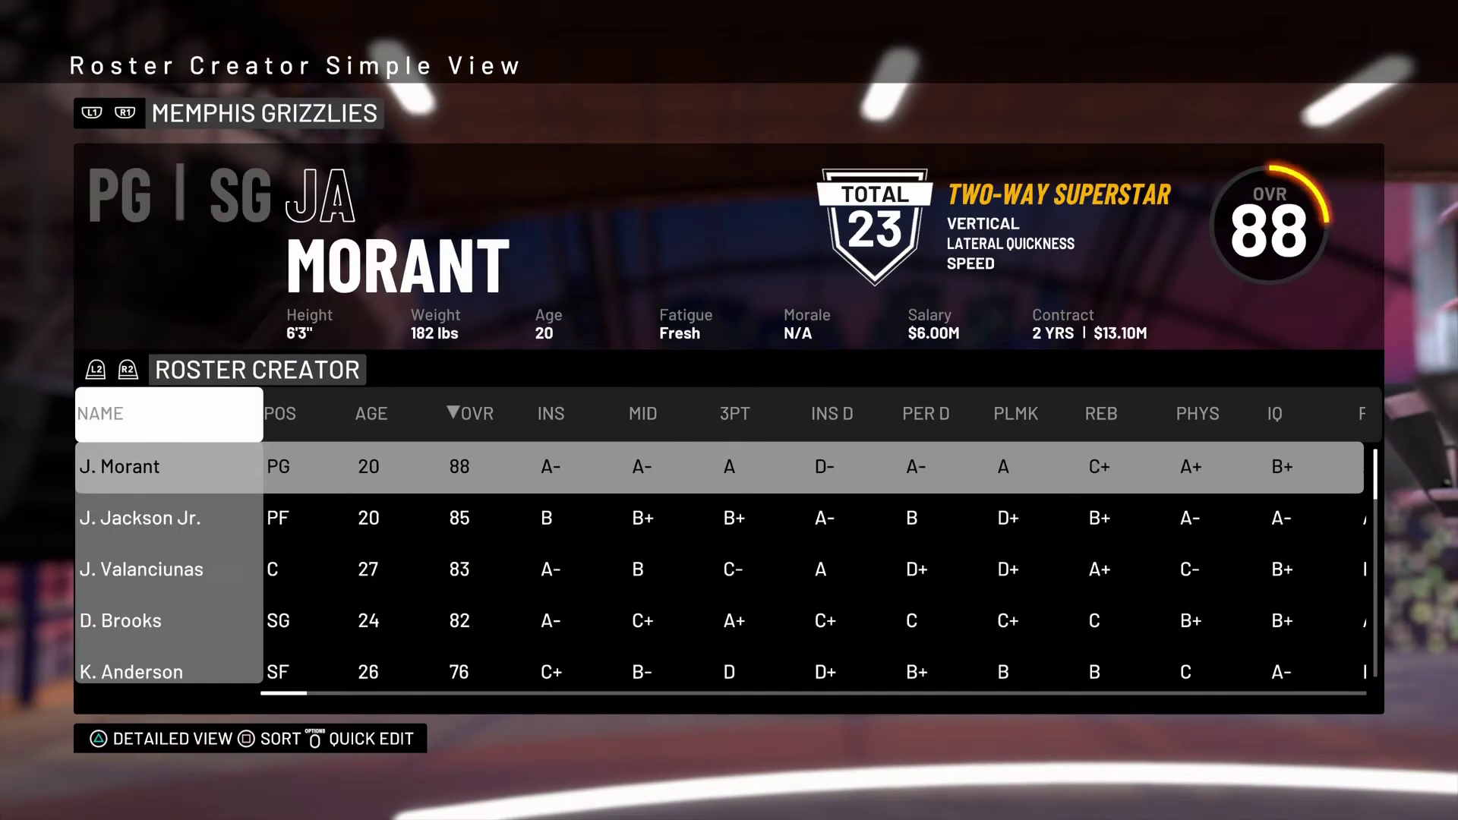
key(Page_Up)
key(Page_Up)
key(Page_Up)
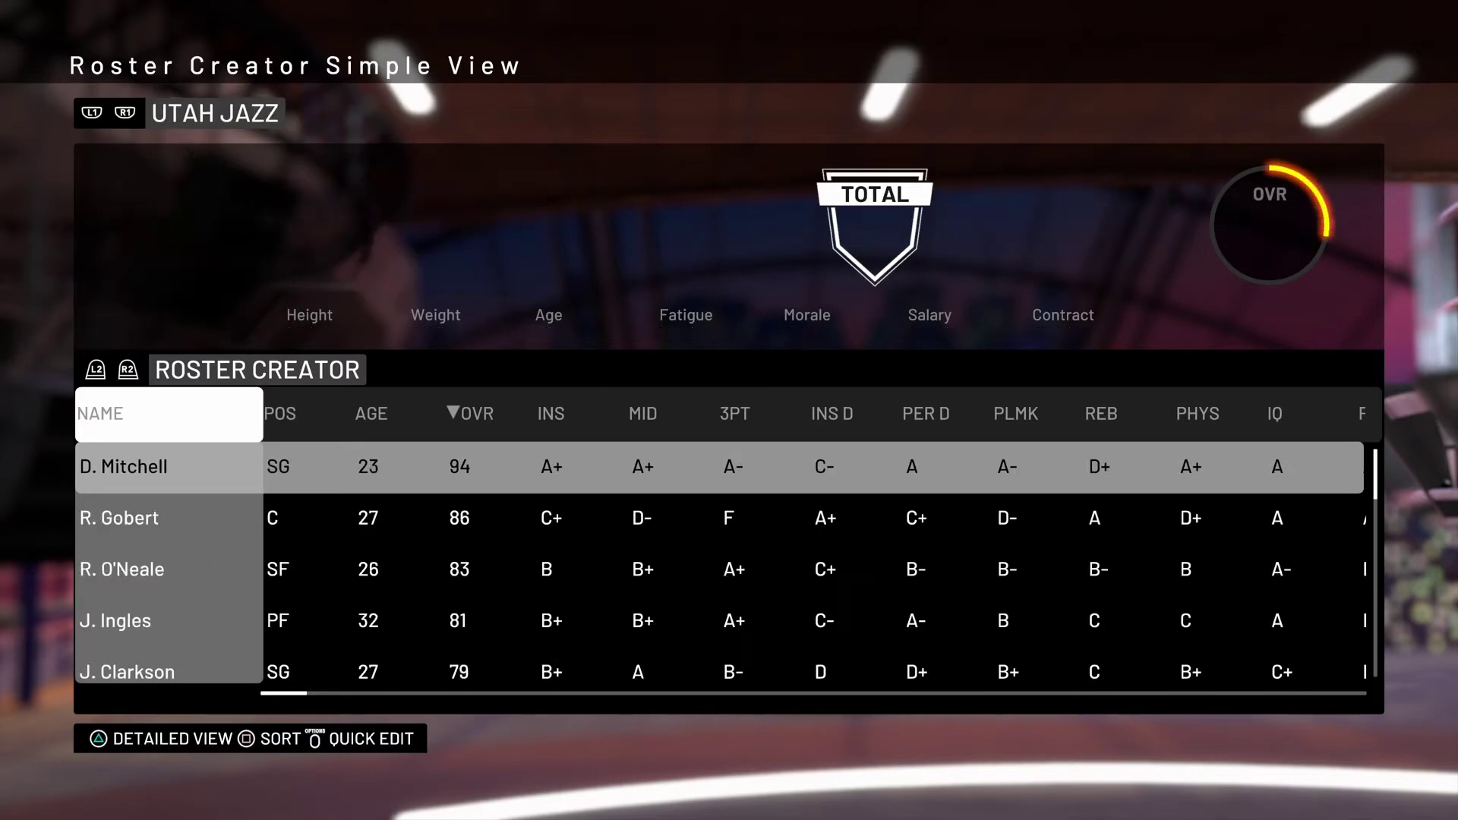
key(Page_Up)
key(Page_Up)
key(Page_Up)
key(Page_Up)
key(Page_Up)
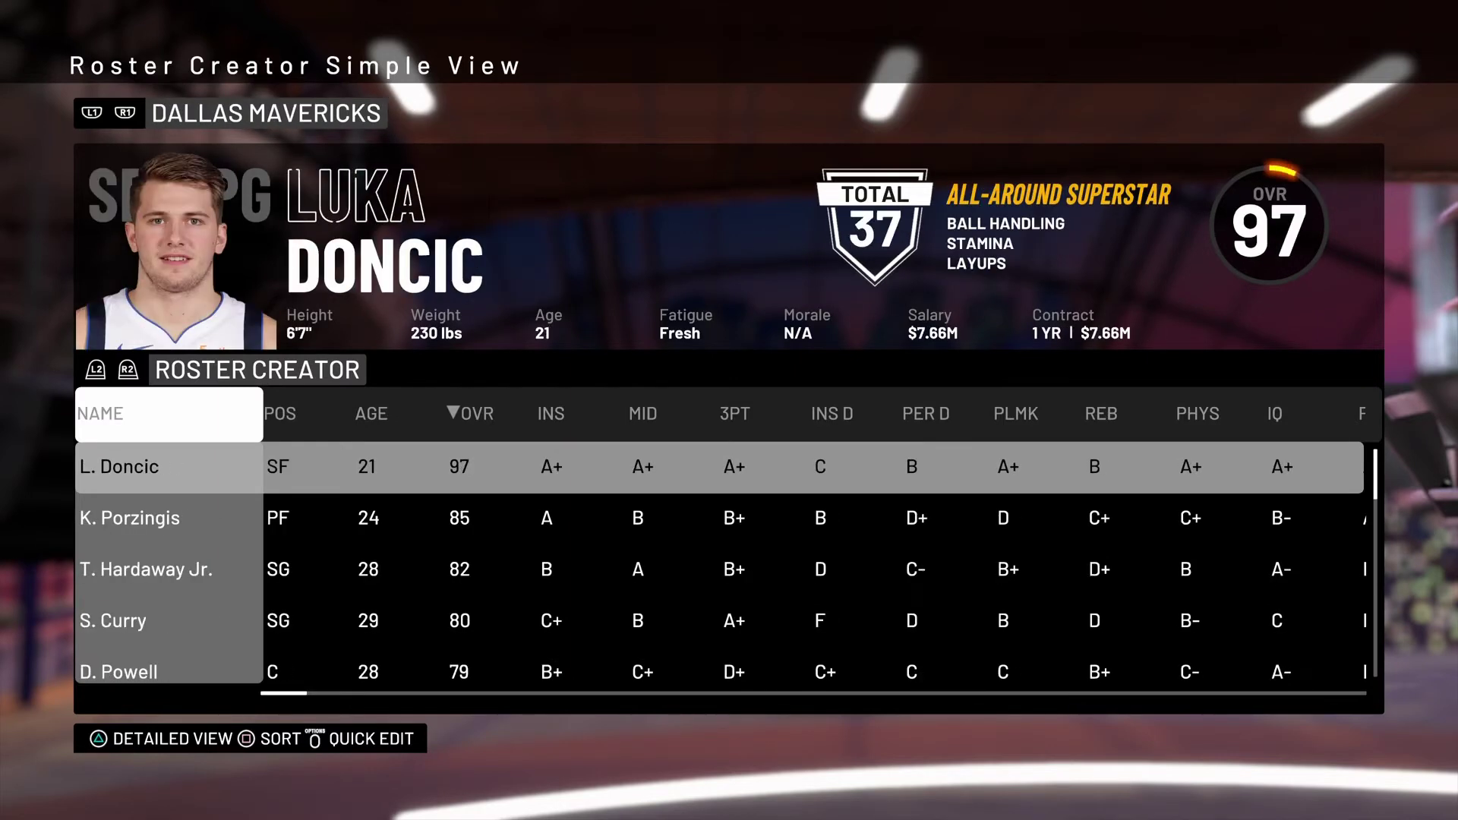
key(Page_Up)
key(Down)
key(Page_Down)
key(Page_Up)
key(Page_Up)
key(Page_Up)
- Leave the roster creator and reopen the user-created roster list through Create Roster
key(Escape)
key(Down)
key(Down)
key(Return)
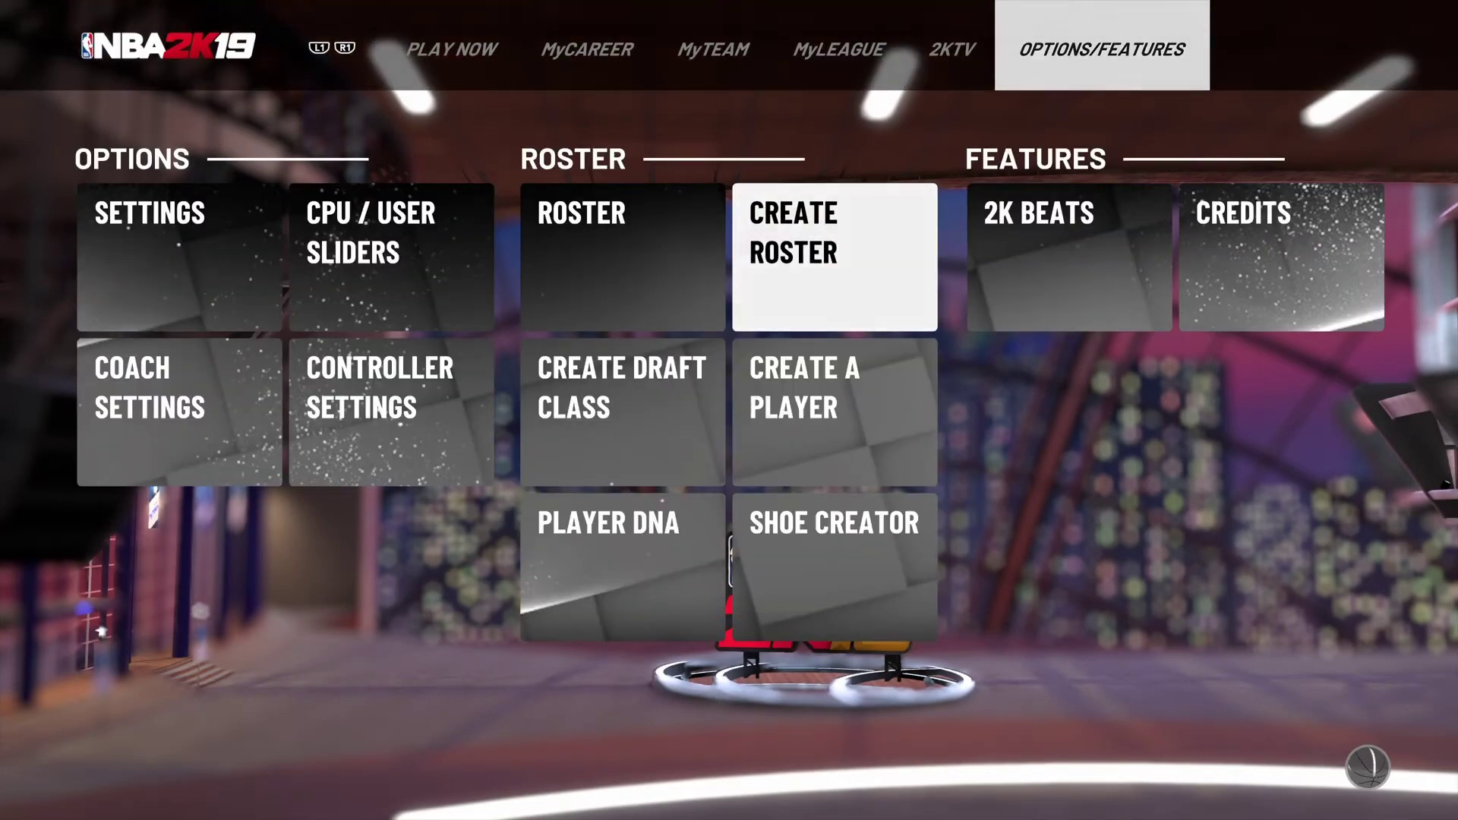
key(Return)
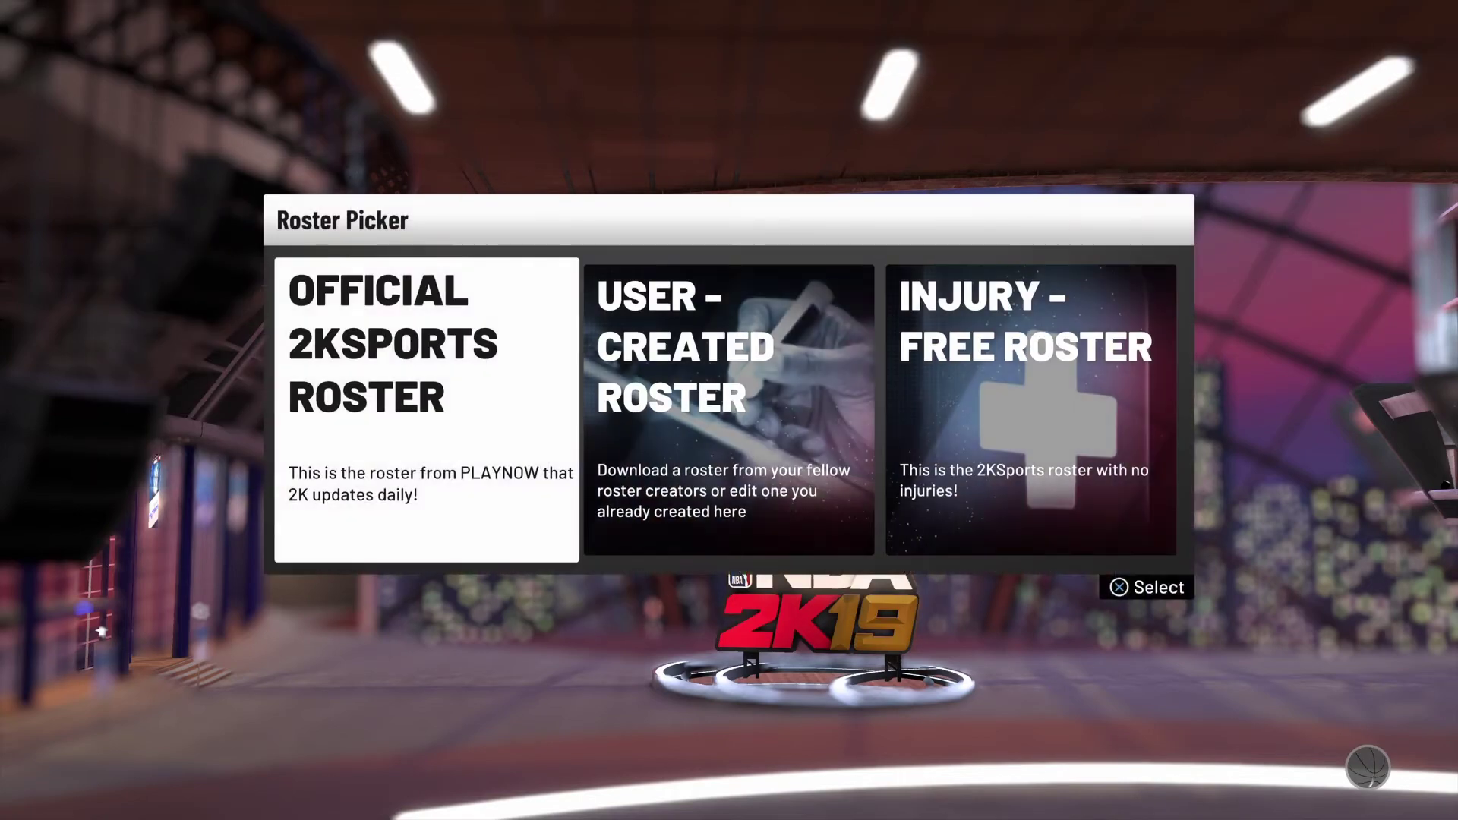
key(Right)
key(Return)
- Look through the locally saved rosters at the start of the user-created list, down to the first downloadable one
key(Down)
key(Down)
key(Down)
key(Down)
key(Down)
key(Up)
key(Up)
key(Up)
key(Up)
key(Up)
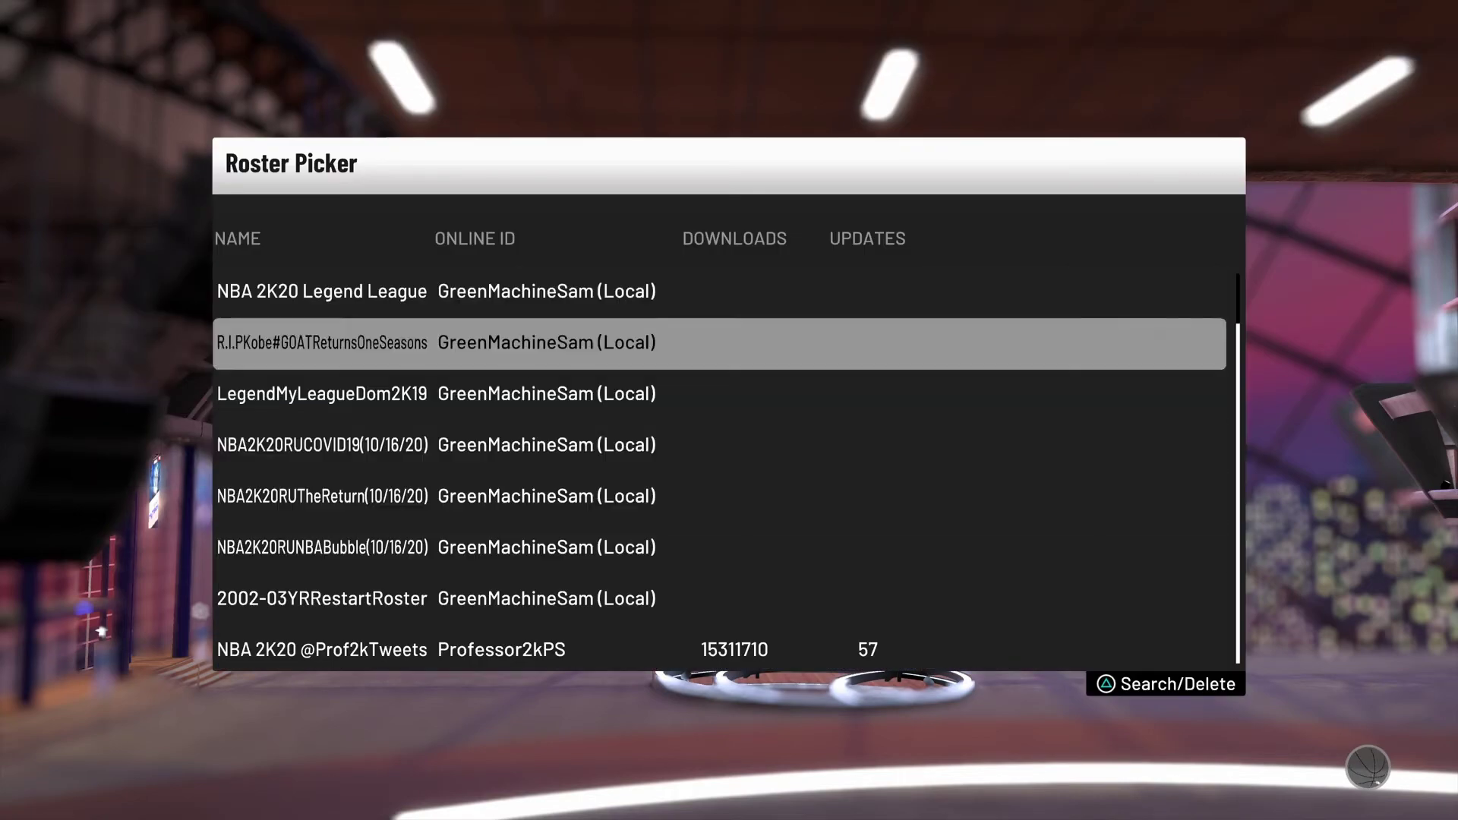
key(Down)
key(Down)
key(Down)
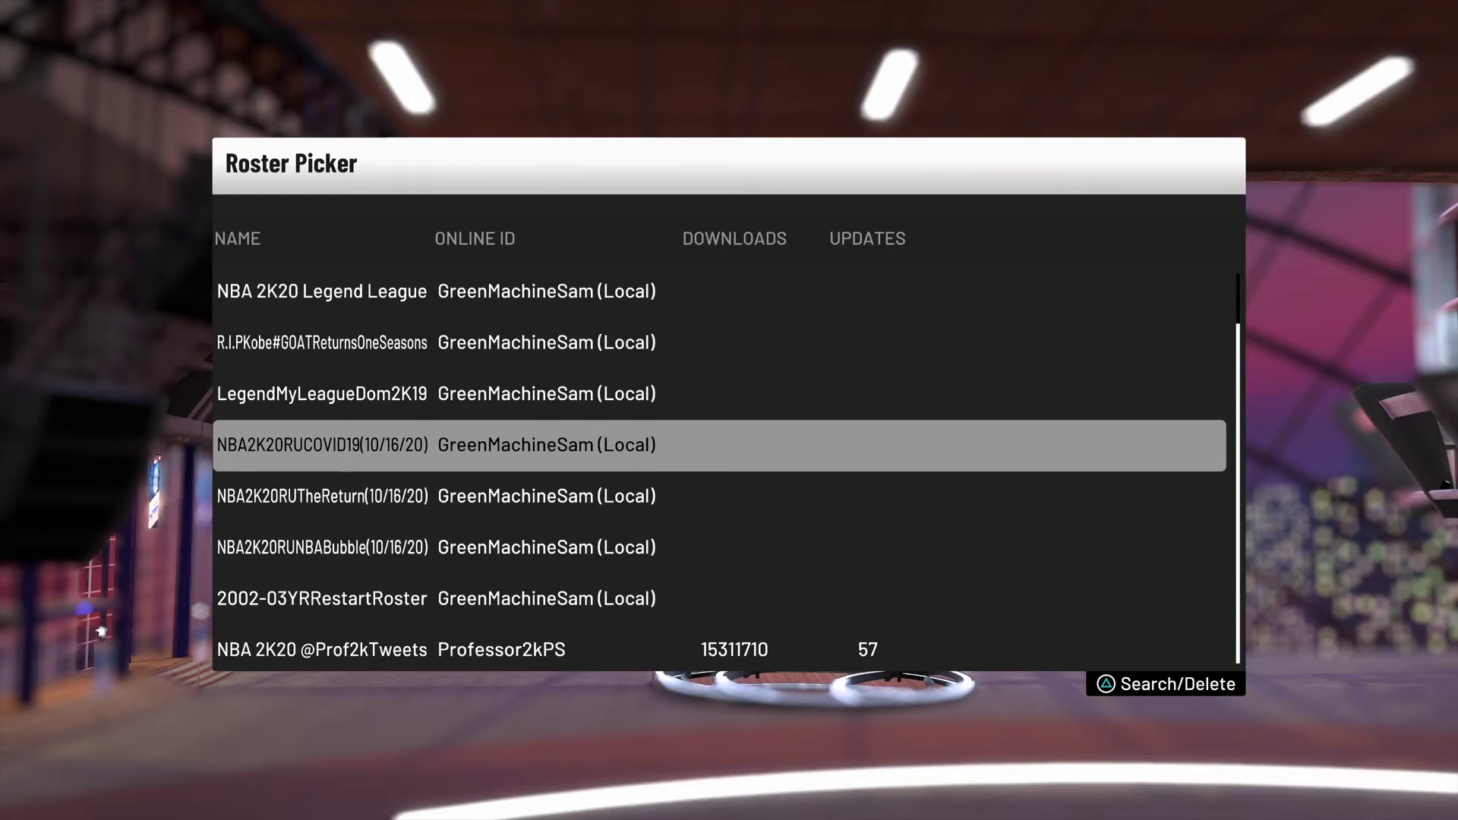
key(Down)
key(Down)
- Examine the creator's downloadable rosters at the end of the list, from NBA2K20RUNBABubble(10/16/20) to NBA2K20RUTheReturn(10/16/20)
key(Down)
key(Down)
key(Down)
key(Down)
key(Down)
key(Down)
key(Down)
key(Down)
key(Down)
key(Down)
key(Down)
key(Down)
key(Down)
key(Down)
key(Down)
key(Down)
key(Down)
key(Down)
key(Down)
key(Down)
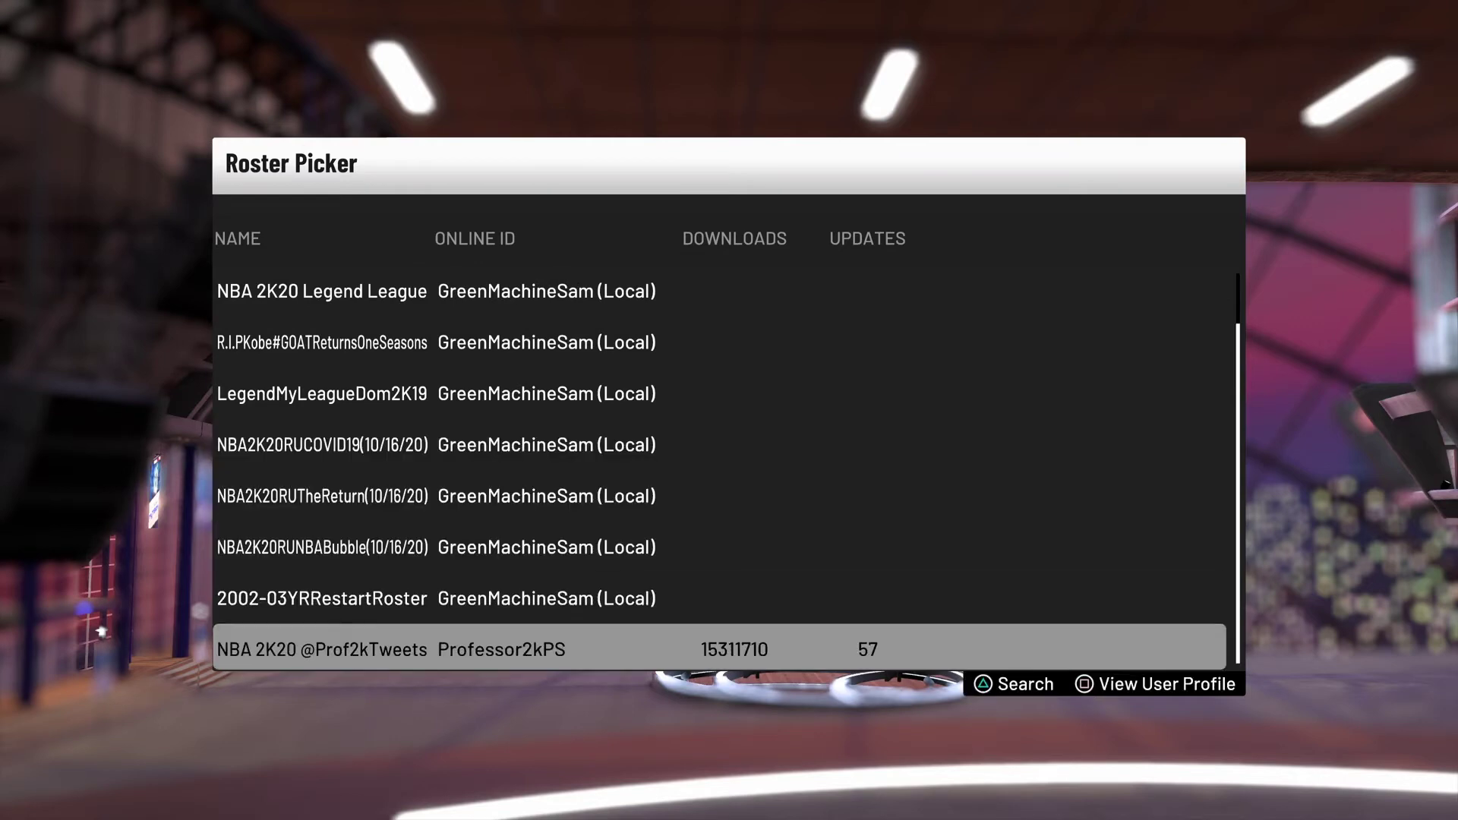
key(Down)
key(Down)
key(Down)
key(Down)
key(Down)
key(Down)
key(Down)
key(Down)
key(Up)
key(Up)
key(Up)
key(Up)
key(Down)
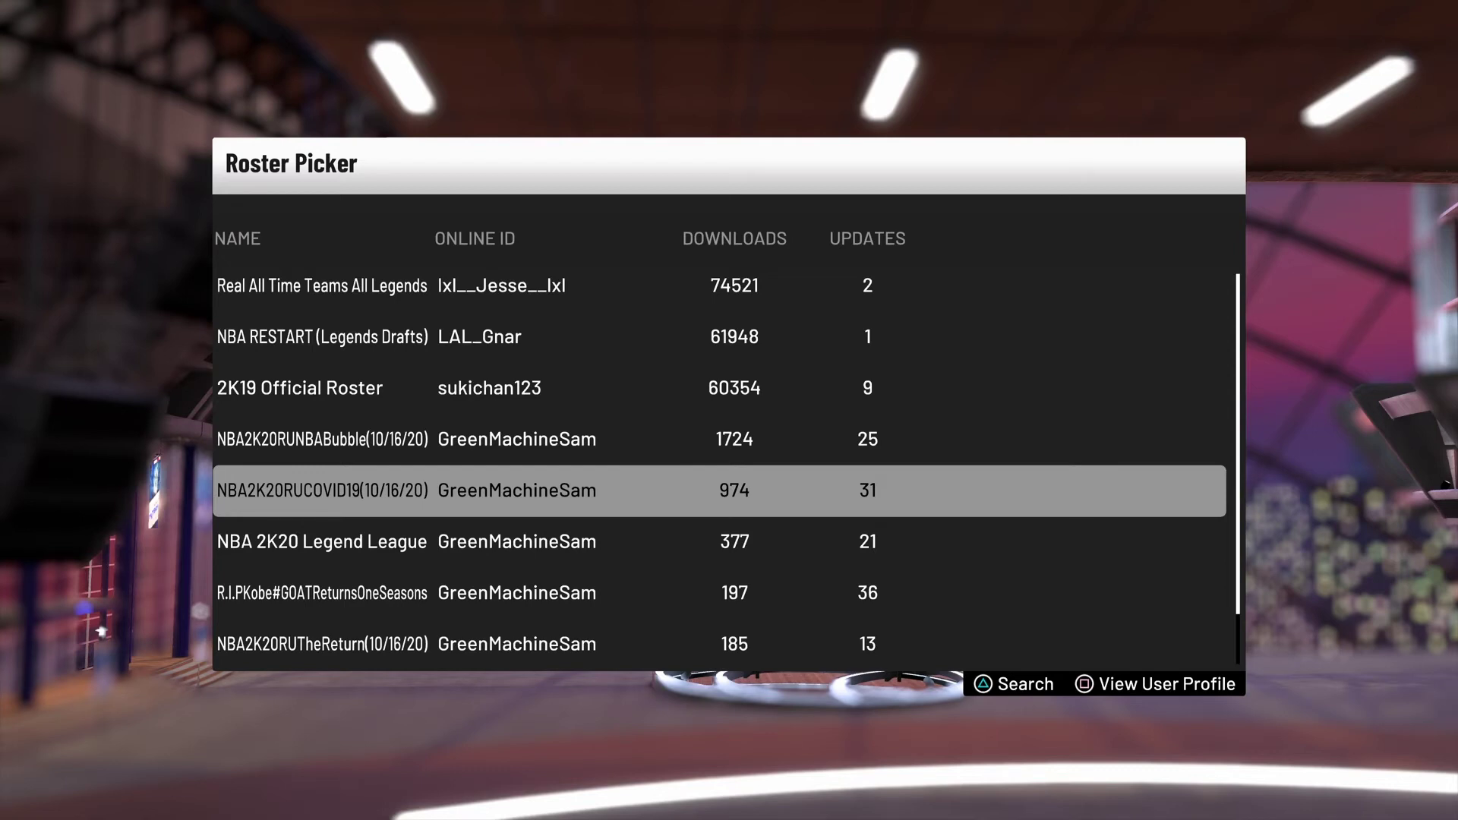
key(Down)
key(Down)
key(Down)
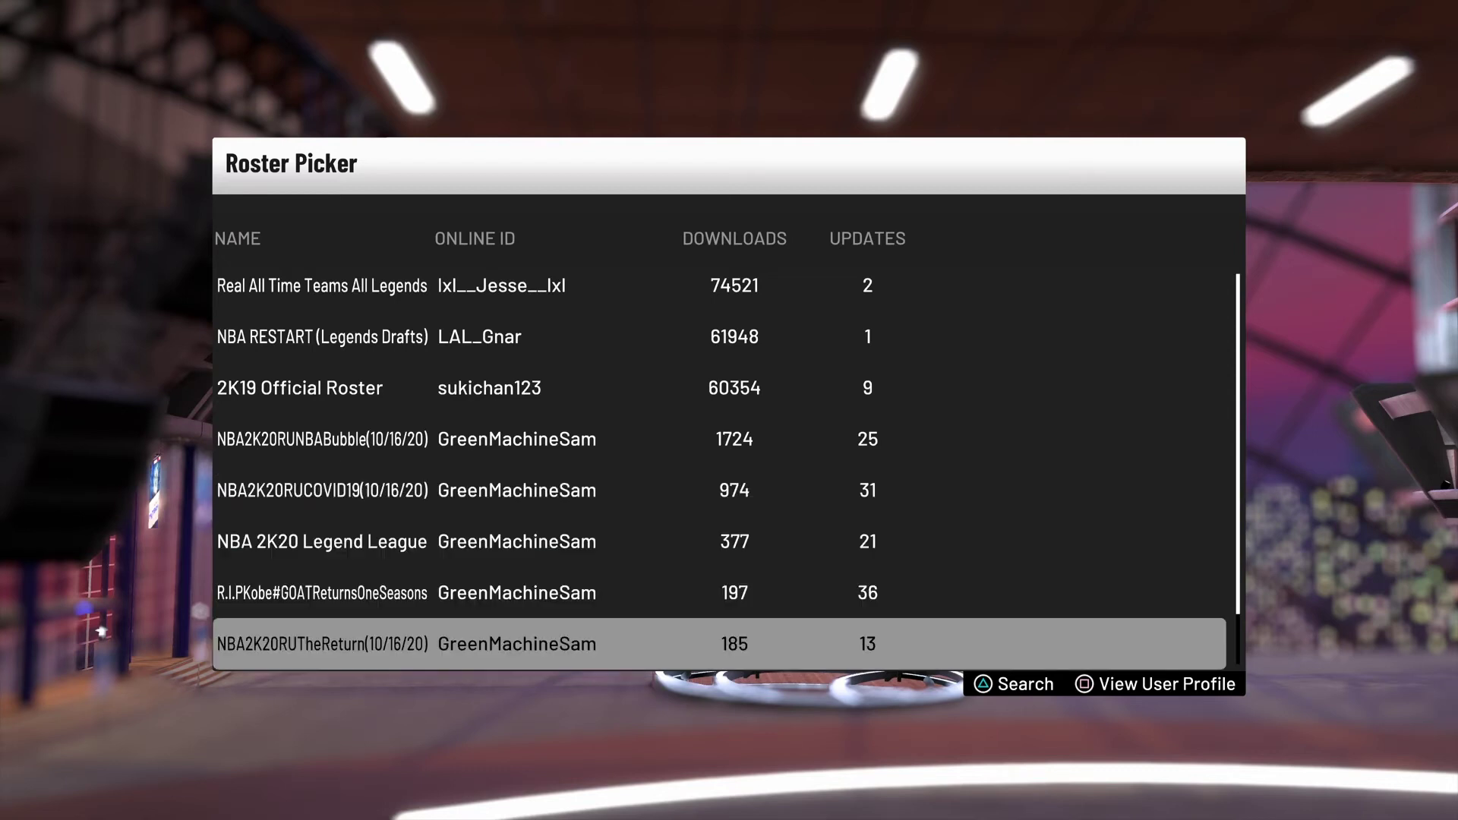
- Review the creator's five downloadable rosters at the end of the list, focusing on NBA2K20RUNBABubble(10/16/20) and NBA 2K20 Legend League
key(Up)
key(Up)
key(Up)
key(Up)
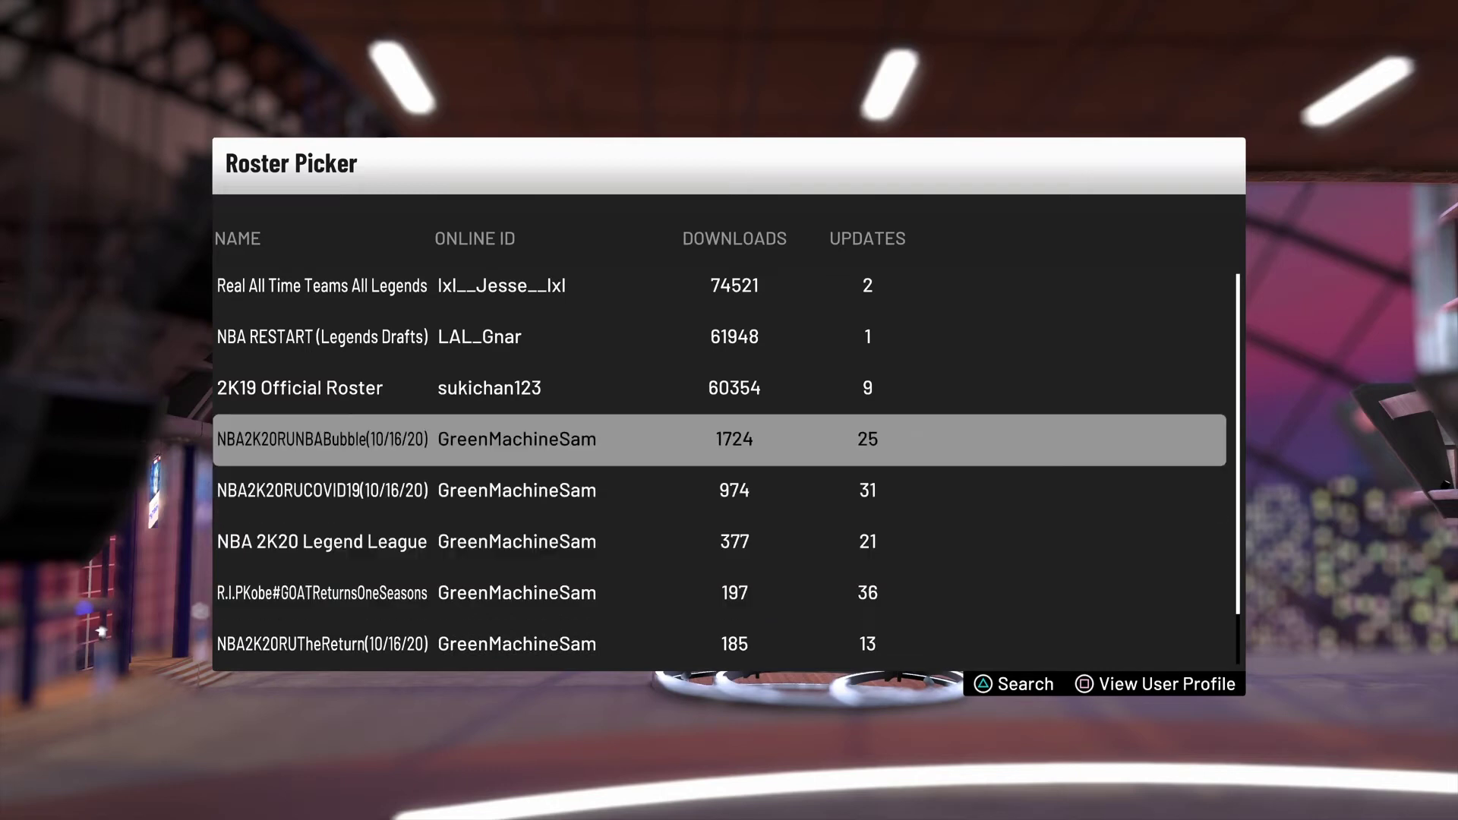
key(Down)
key(Down)
key(Down)
key(Down)
key(Up)
key(Up)
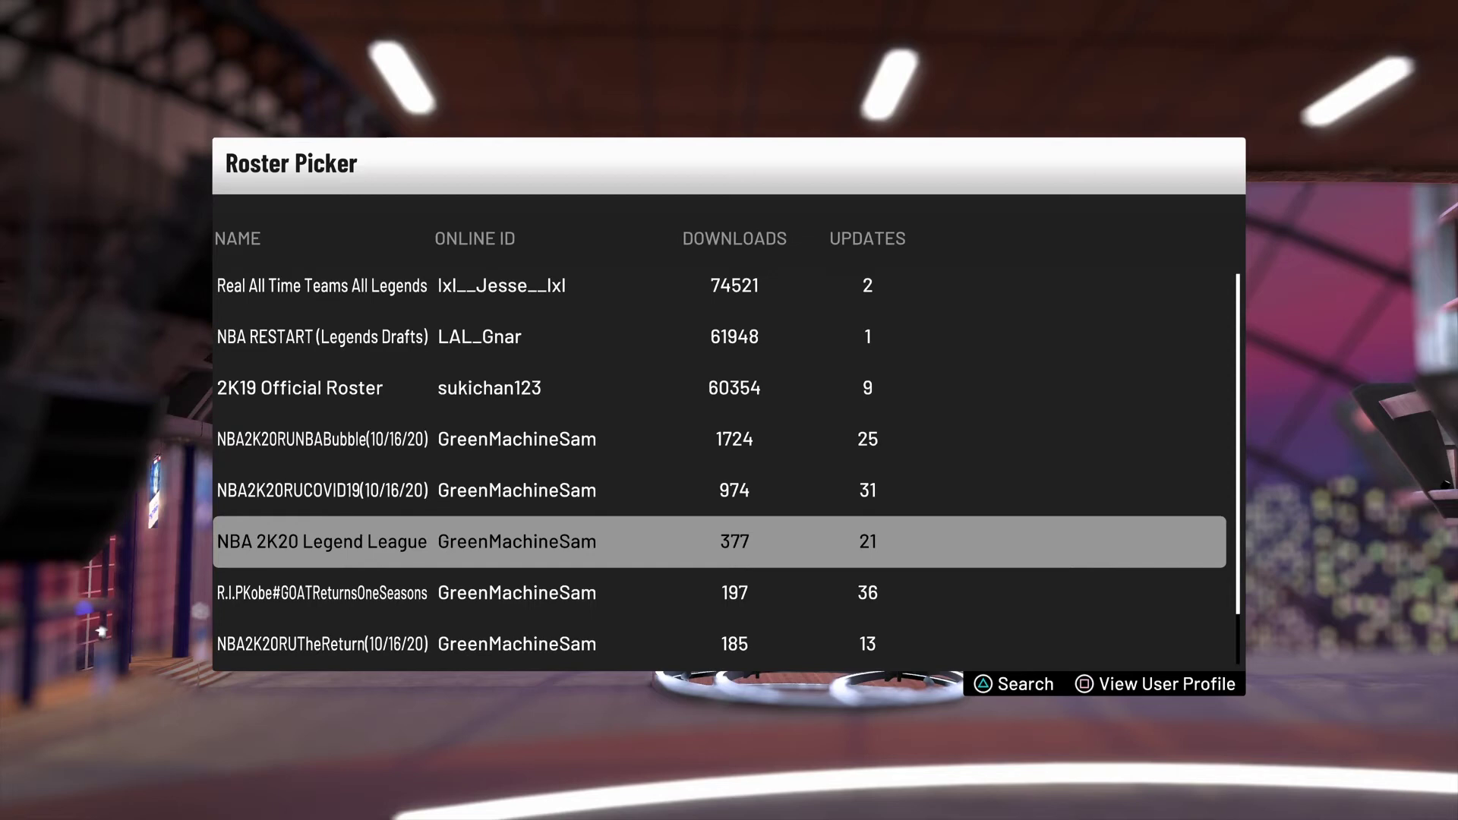
key(Up)
key(Up)
key(Up)
key(Up)
key(Up)
key(Down)
key(Down)
key(Down)
key(Down)
key(Down)
key(Down)
key(Down)
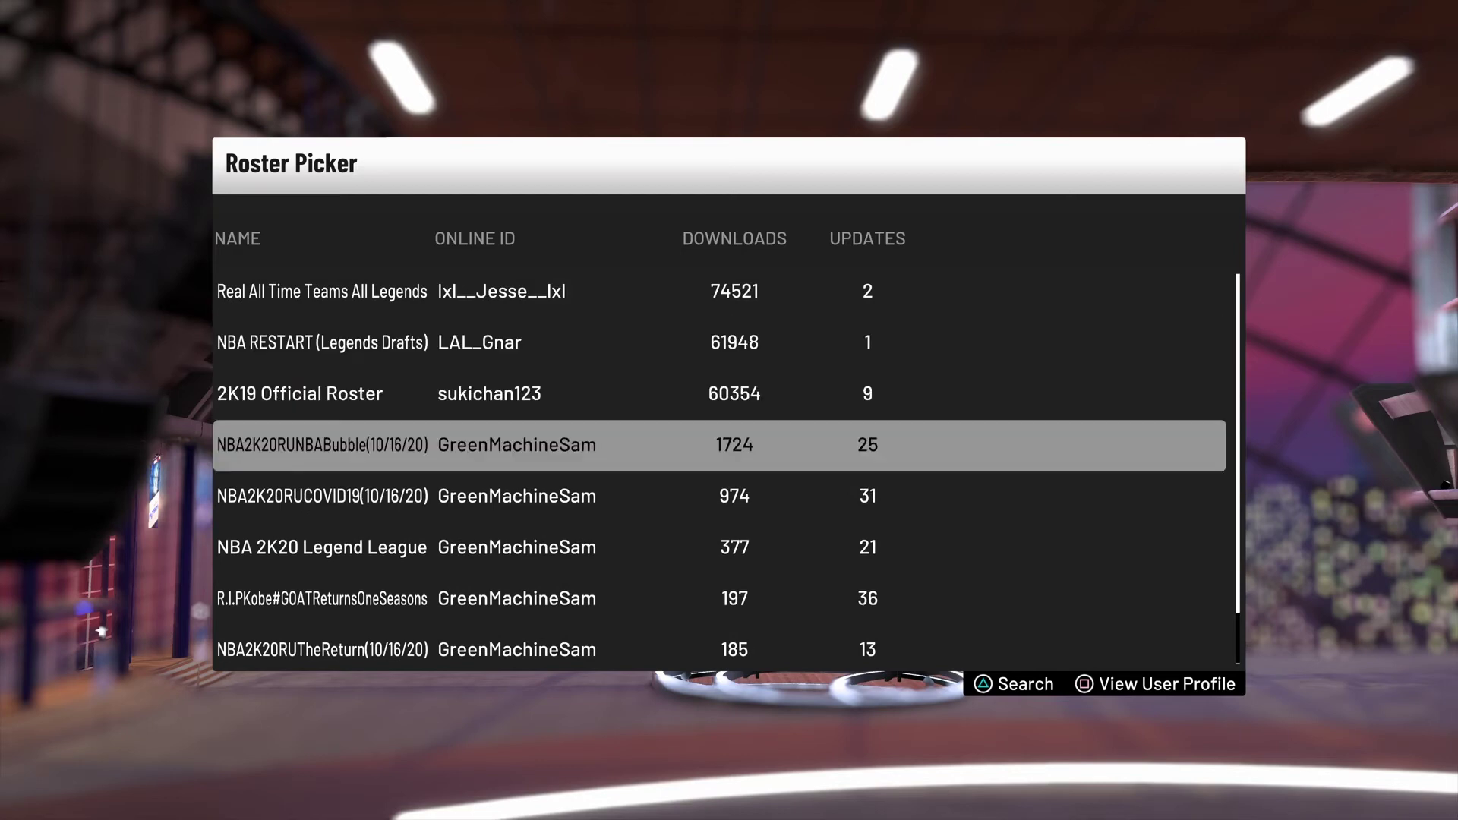
key(Up)
key(Up)
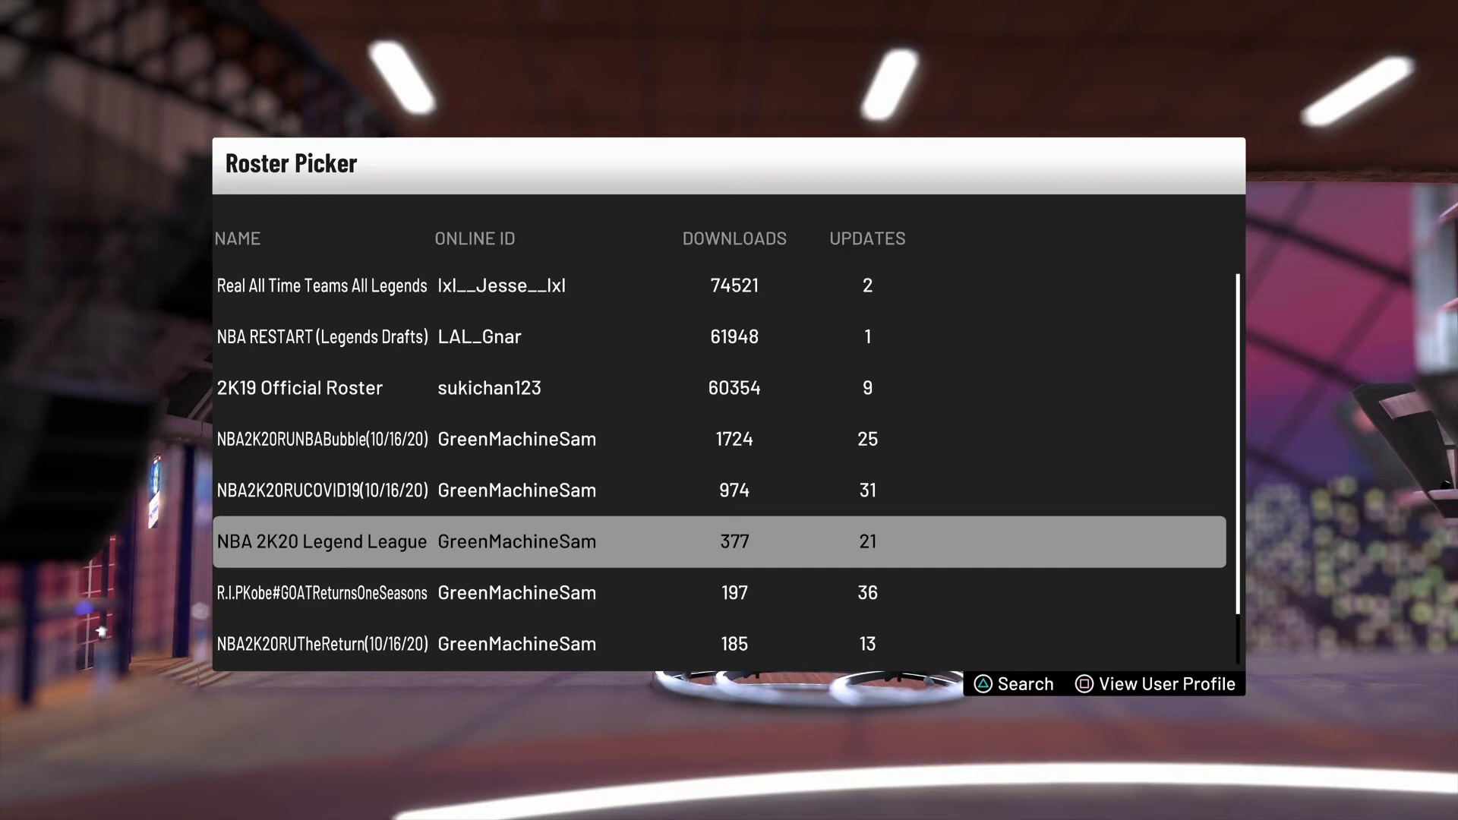
- Check the creator's locally saved rosters at the start of the list, including R.I.PKobe#GOATReturnsOneSeasons
key(Up)
key(Up)
key(Up)
key(Up)
key(Up)
key(Up)
key(Up)
key(Up)
key(Up)
key(Up)
key(Up)
key(Up)
key(Up)
key(Up)
key(Up)
key(Up)
key(Up)
key(Up)
key(Up)
key(Up)
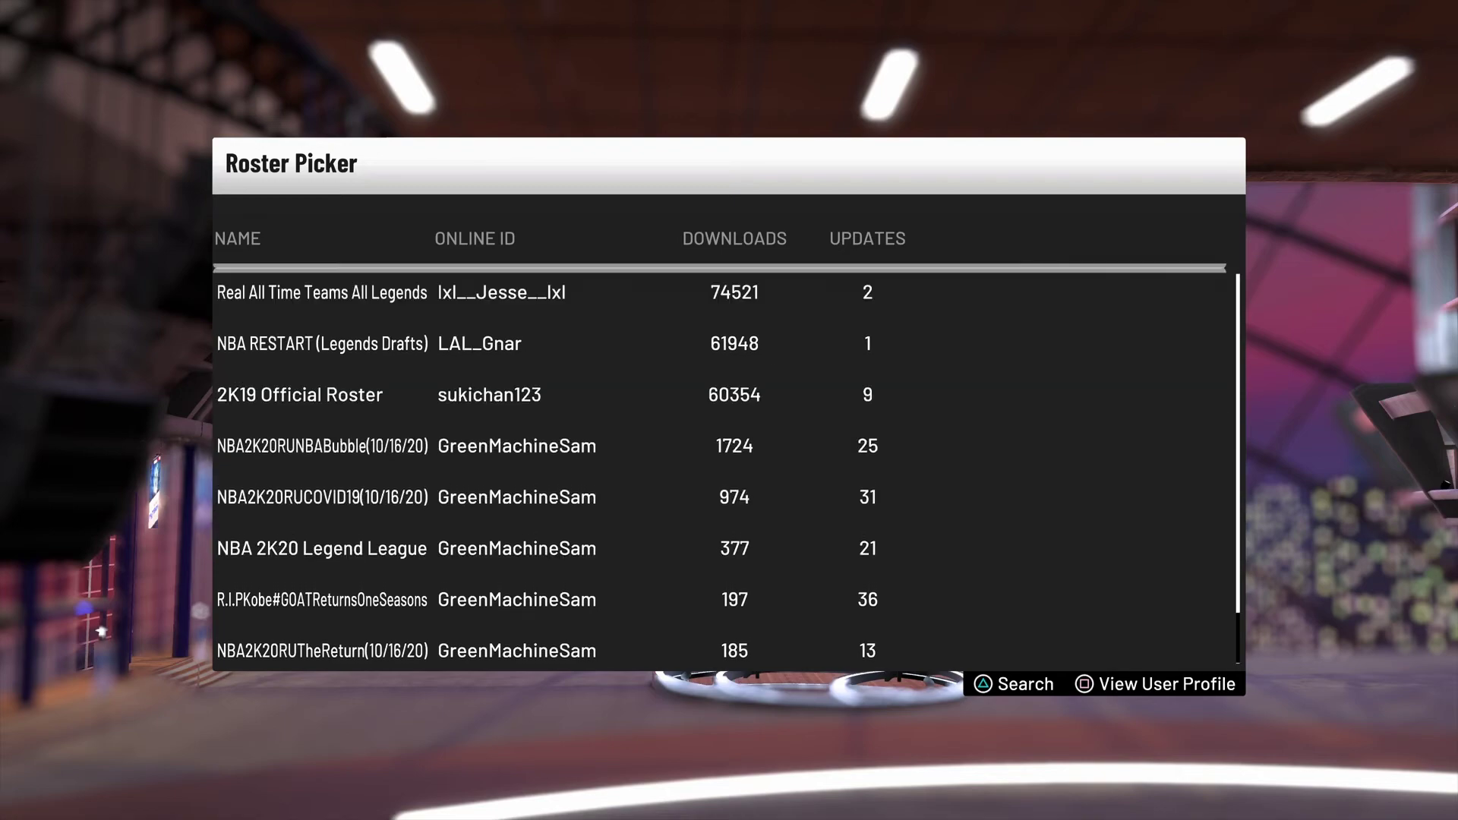
key(Up)
key(Up)
key(Up)
key(Up)
key(Up)
key(Up)
key(Up)
key(Up)
key(Up)
key(Up)
key(Up)
key(Up)
key(Up)
key(Up)
key(Up)
key(Up)
key(Down)
key(Down)
key(Down)
key(Down)
key(Down)
key(Down)
key(Down)
key(Down)
key(Down)
key(Down)
key(Down)
key(Down)
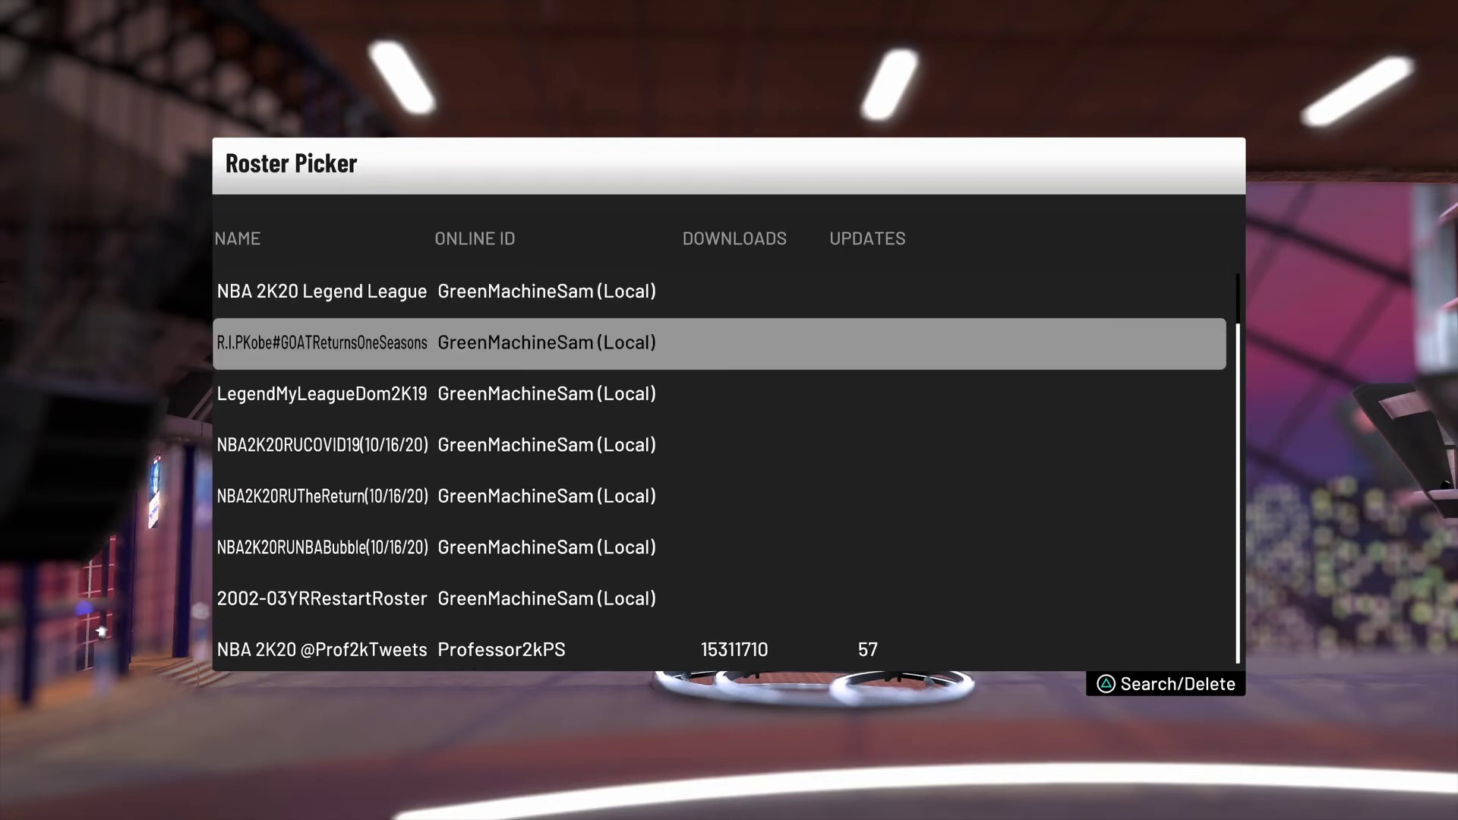
- Return to the end of the list and compare the creator's downloadable rosters by name, downloads and updates
key(Down)
key(Down)
key(Down)
key(Down)
key(Down)
key(Down)
key(Down)
key(Down)
key(Down)
key(Down)
key(Down)
key(Down)
key(Down)
key(Down)
key(Down)
key(Down)
key(Down)
key(Down)
key(Down)
key(Down)
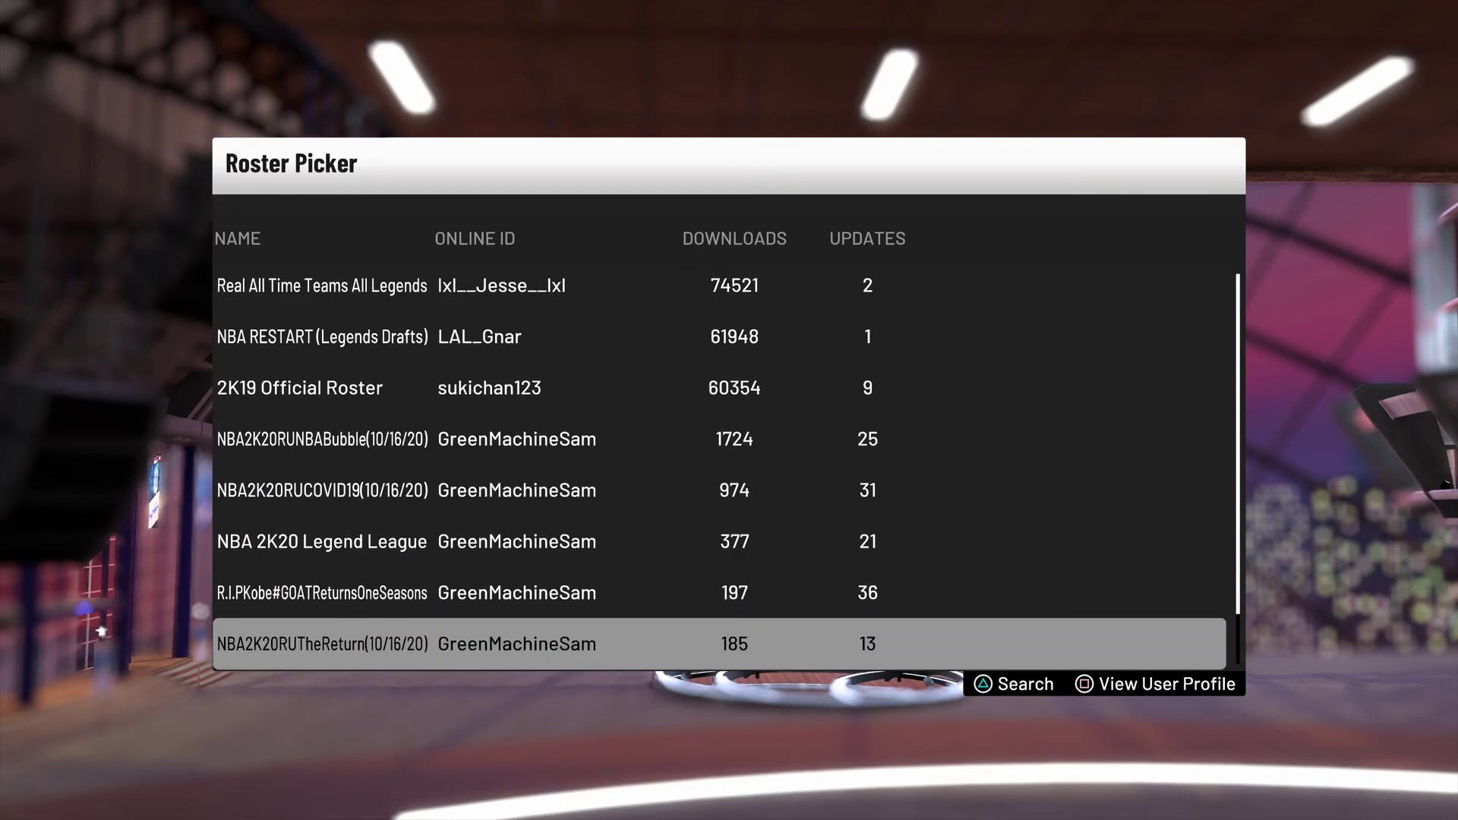
key(Up)
key(Up)
key(Up)
key(Up)
key(Down)
key(Down)
key(Down)
key(Down)
key(Up)
key(Up)
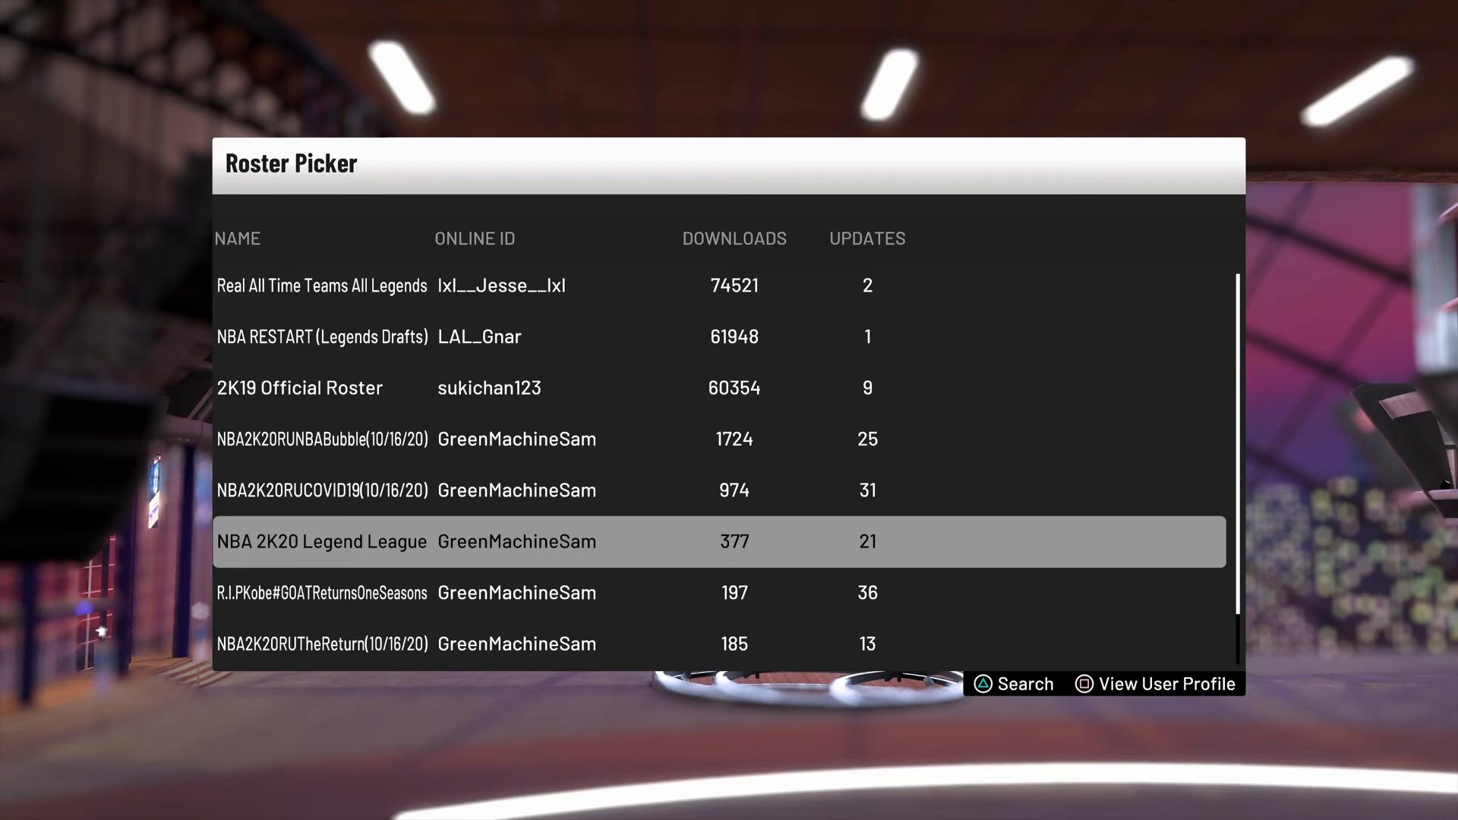
key(Down)
key(Down)
key(Up)
key(Up)
key(Up)
key(Up)
key(Down)
key(Down)
key(Down)
key(Down)
key(Up)
key(Up)
key(Up)
key(Up)
key(Down)
key(Down)
key(Down)
key(Down)
- Go back through the other creators' rosters to the local NBA 2K20 Legend League entry at the start of the list
key(Up)
key(Up)
key(Up)
key(Up)
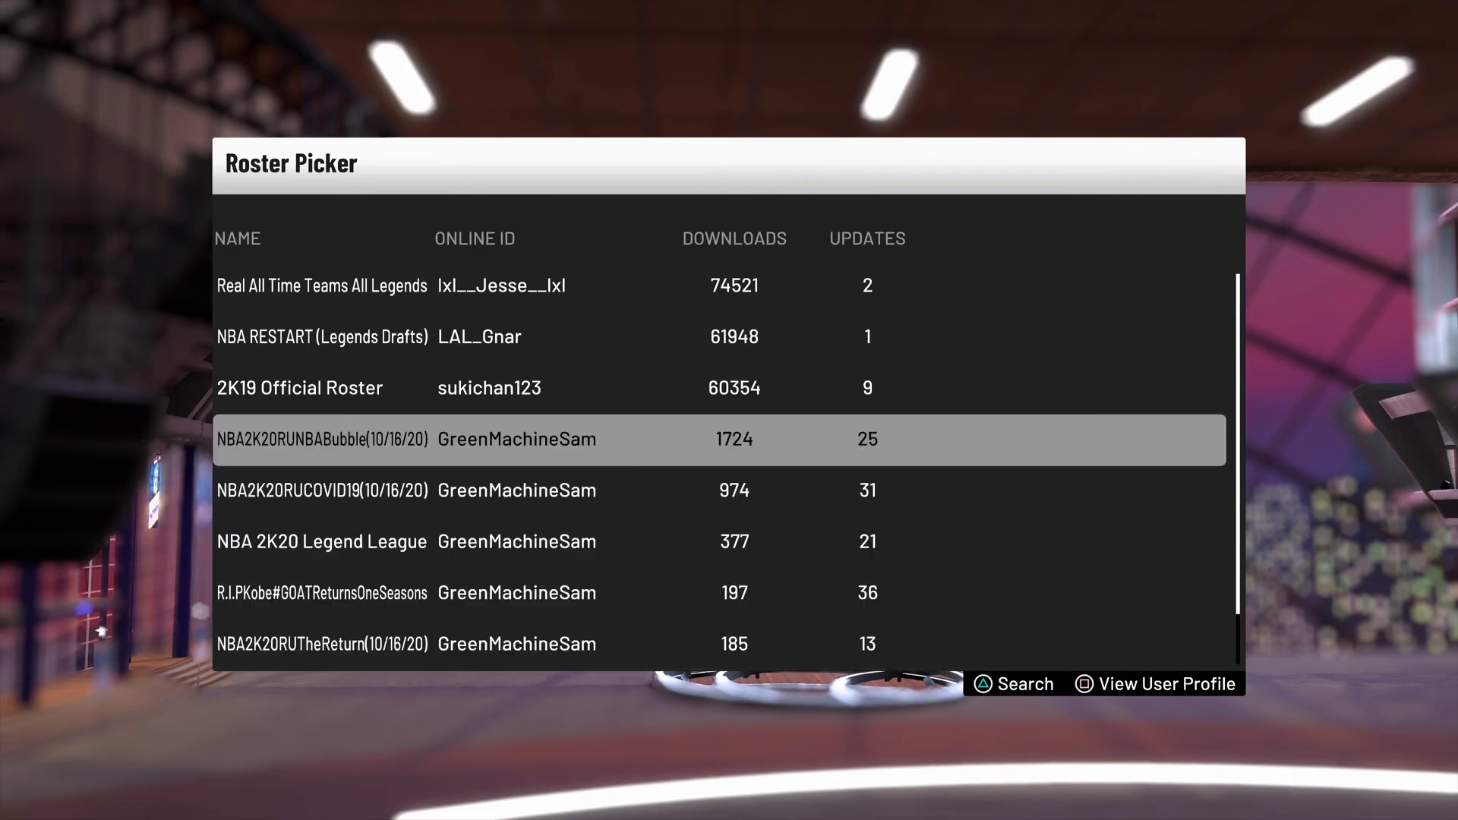
key(Down)
key(Down)
key(Down)
key(Down)
key(Up)
key(Up)
key(Up)
key(Up)
key(Up)
key(Up)
key(Up)
key(Up)
key(Up)
key(Up)
key(Up)
key(Up)
key(Up)
key(Up)
key(Up)
key(Up)
key(Up)
key(Up)
key(Up)
key(Up)
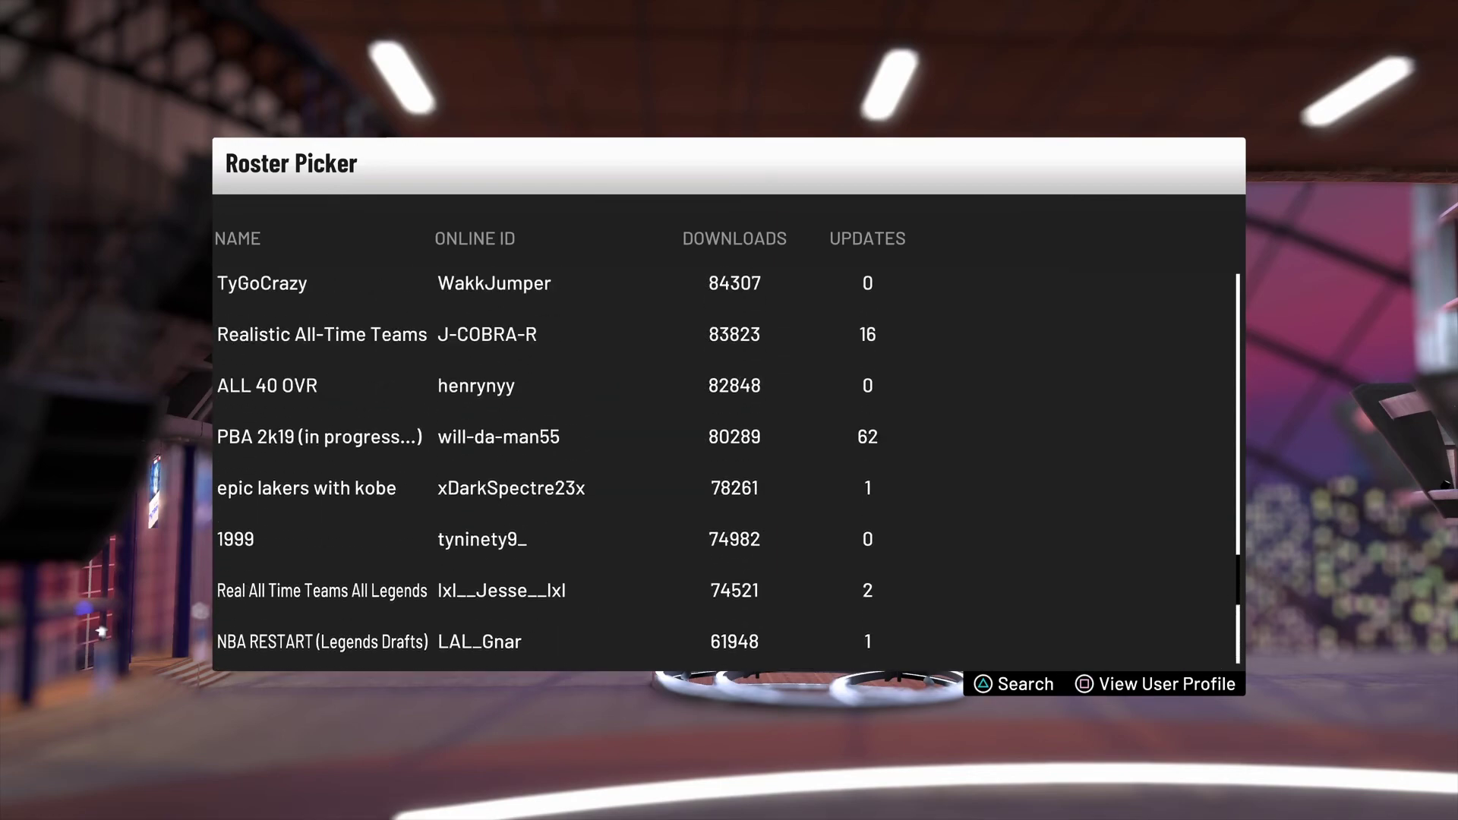
key(Up)
key(Up)
key(Up)
key(Up)
key(Up)
key(Up)
key(Up)
key(Up)
key(Up)
key(Up)
key(Up)
key(Up)
key(Up)
key(Up)
key(Up)
key(Up)
key(Up)
key(Up)
key(Up)
key(Up)
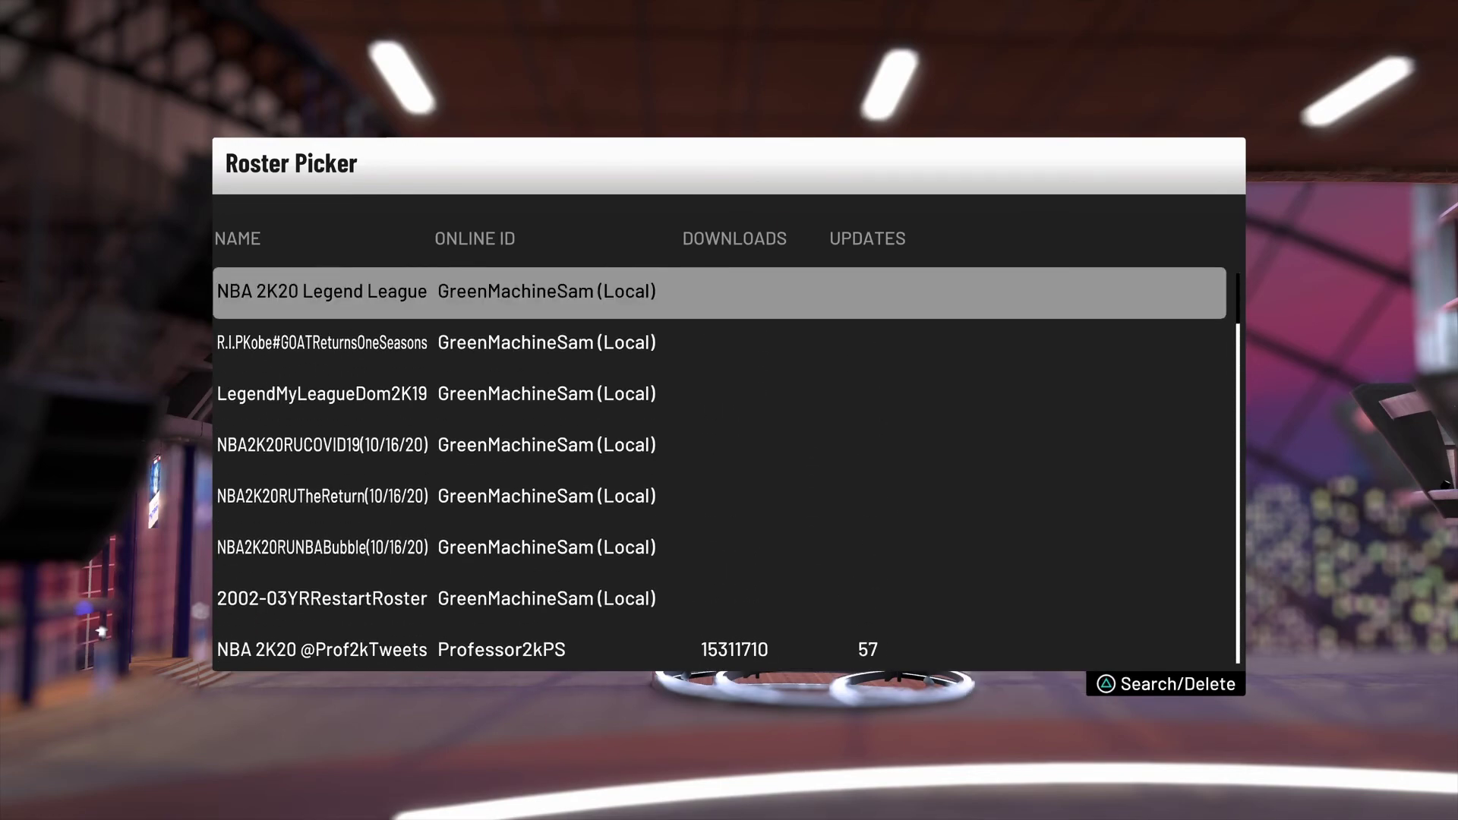
- Look down the whole roster list to the creator's downloadable rosters and highlight NBA2K20RUCOVID19(10/16/20)
key(Down)
key(Down)
key(Down)
key(Down)
key(Down)
key(Down)
key(Down)
key(Down)
key(Down)
key(Down)
key(Down)
key(Down)
key(Down)
key(Down)
key(Down)
key(Down)
key(Down)
key(Down)
key(Down)
key(Down)
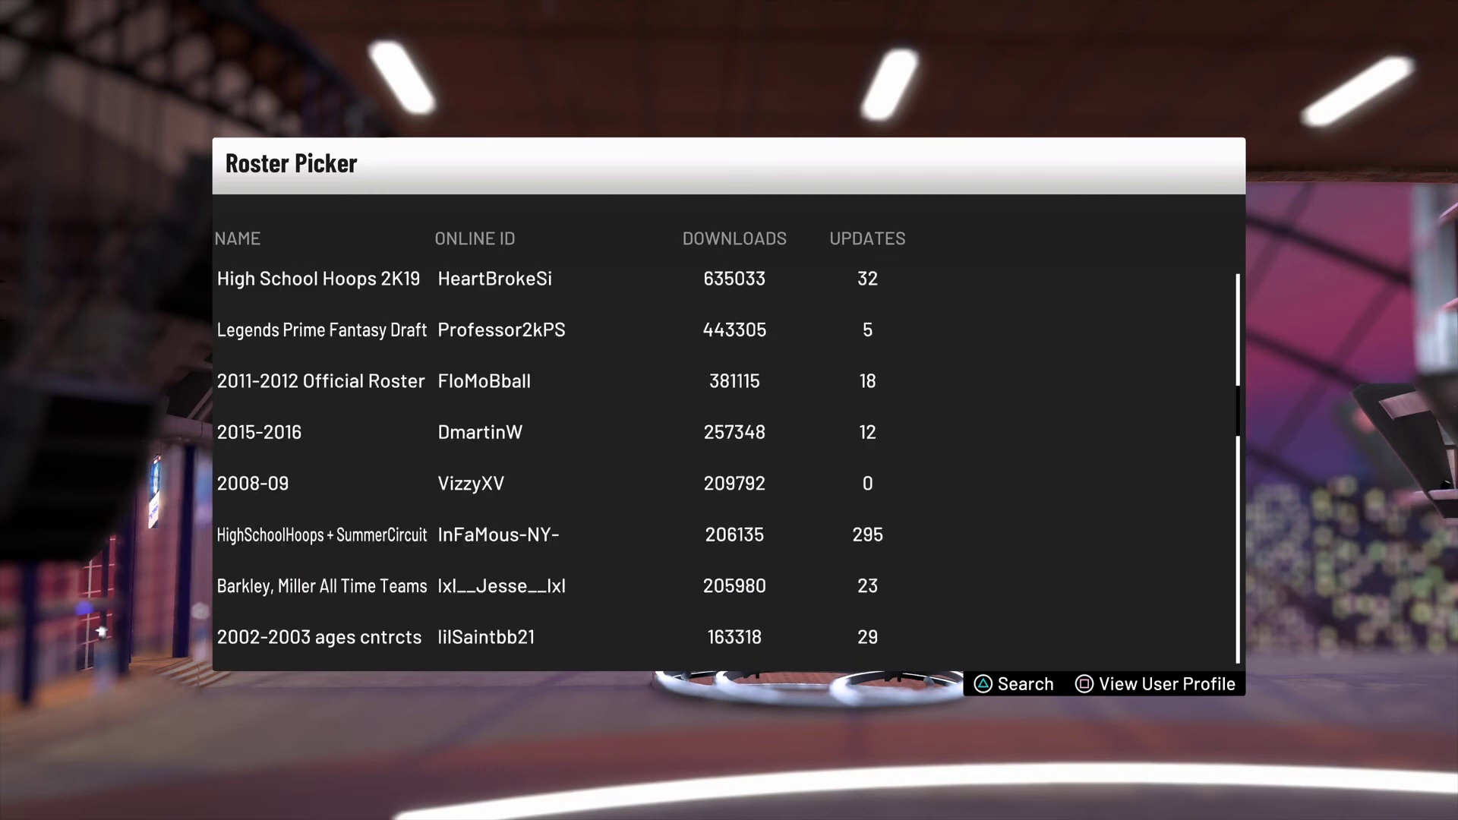
key(Down)
key(Down)
key(Down)
key(Down)
key(Down)
key(Down)
key(Down)
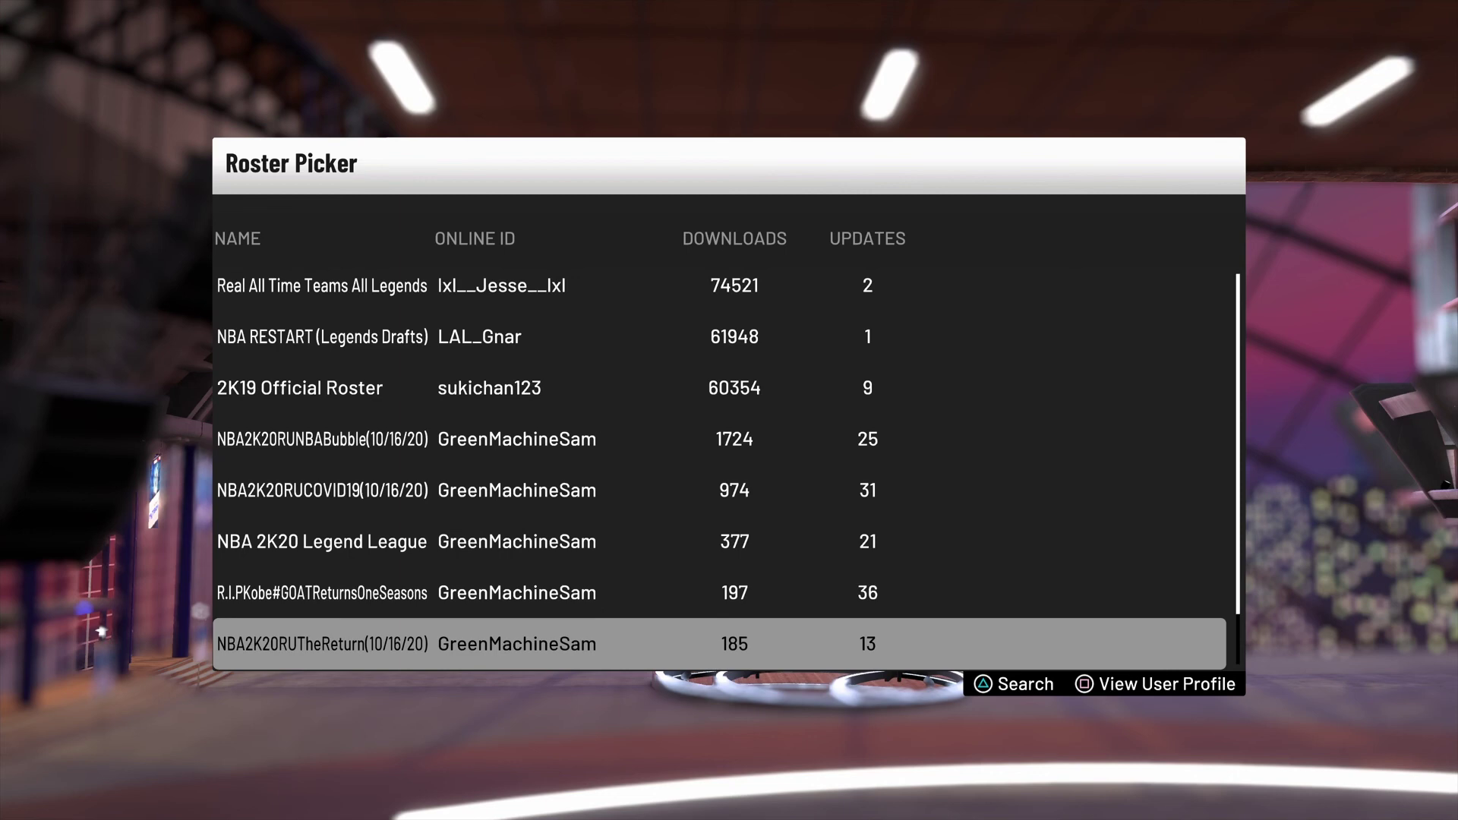
key(Up)
key(Up)
key(Up)
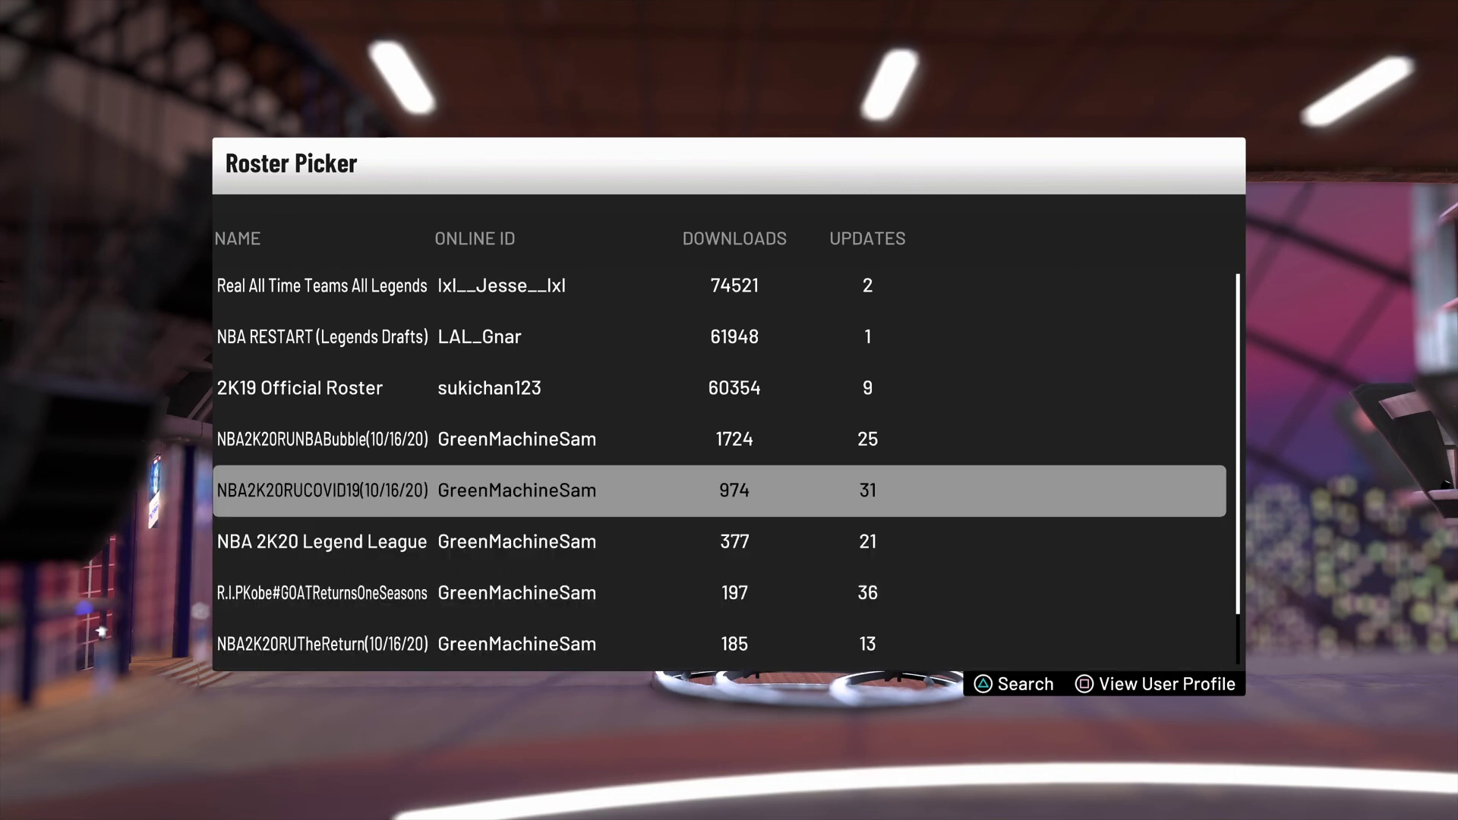